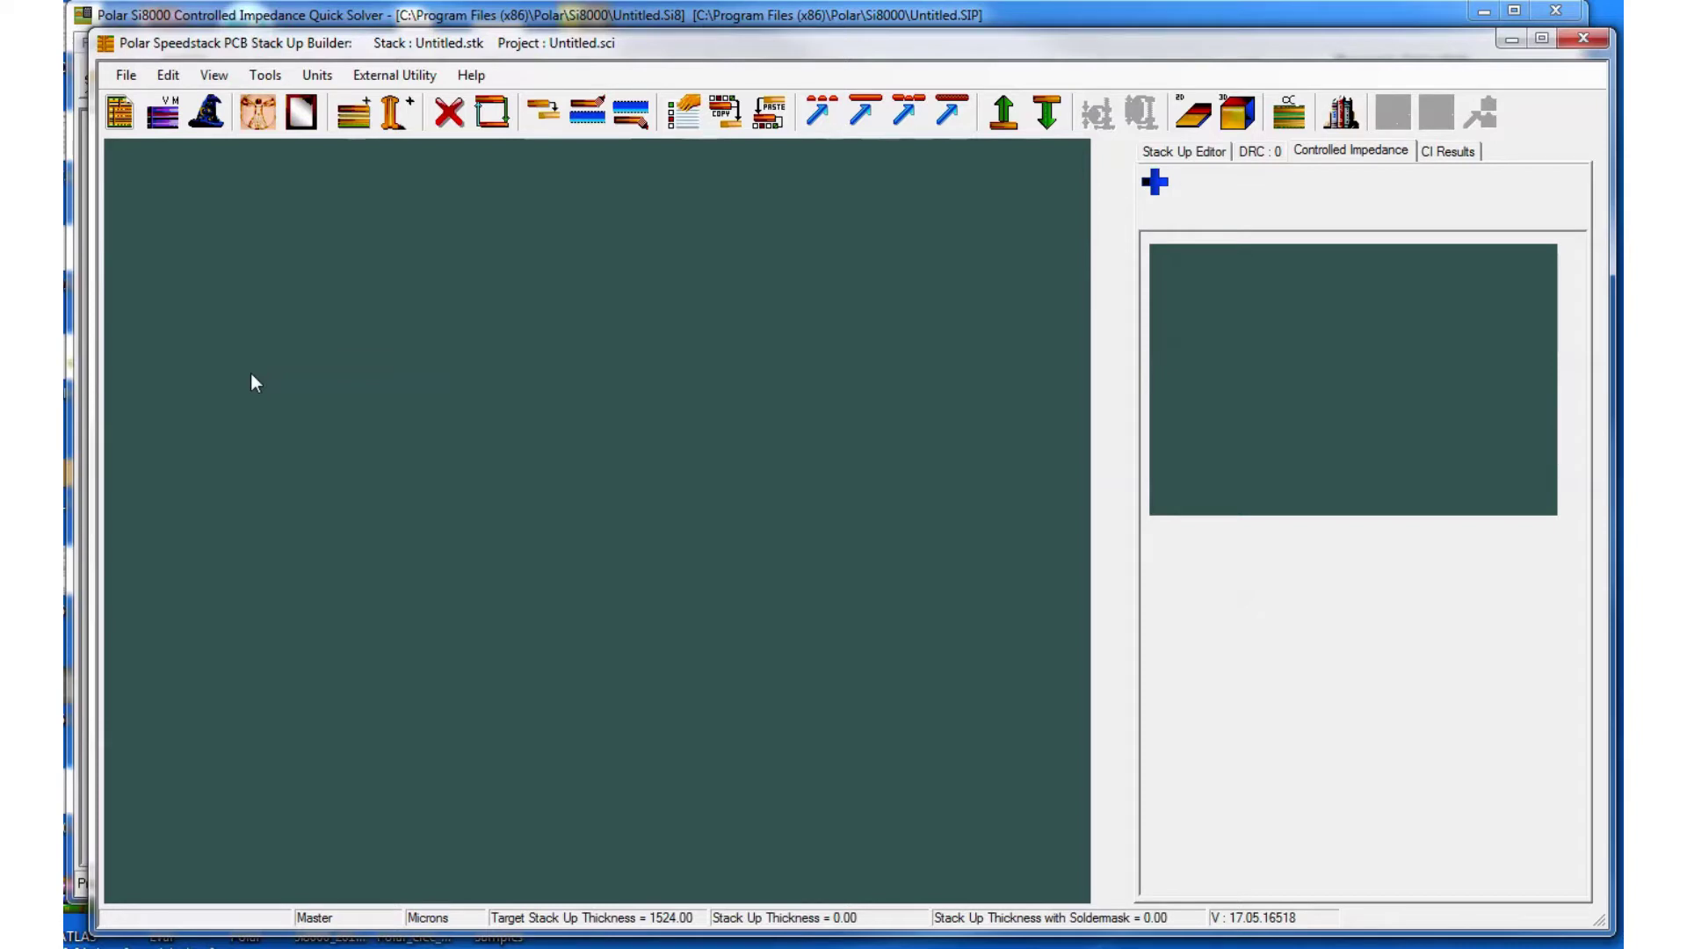
Load the recent project Eval Metric.sci and view the CI Results for its four structures
{"action": "left_click", "coordinate": [125, 77]}
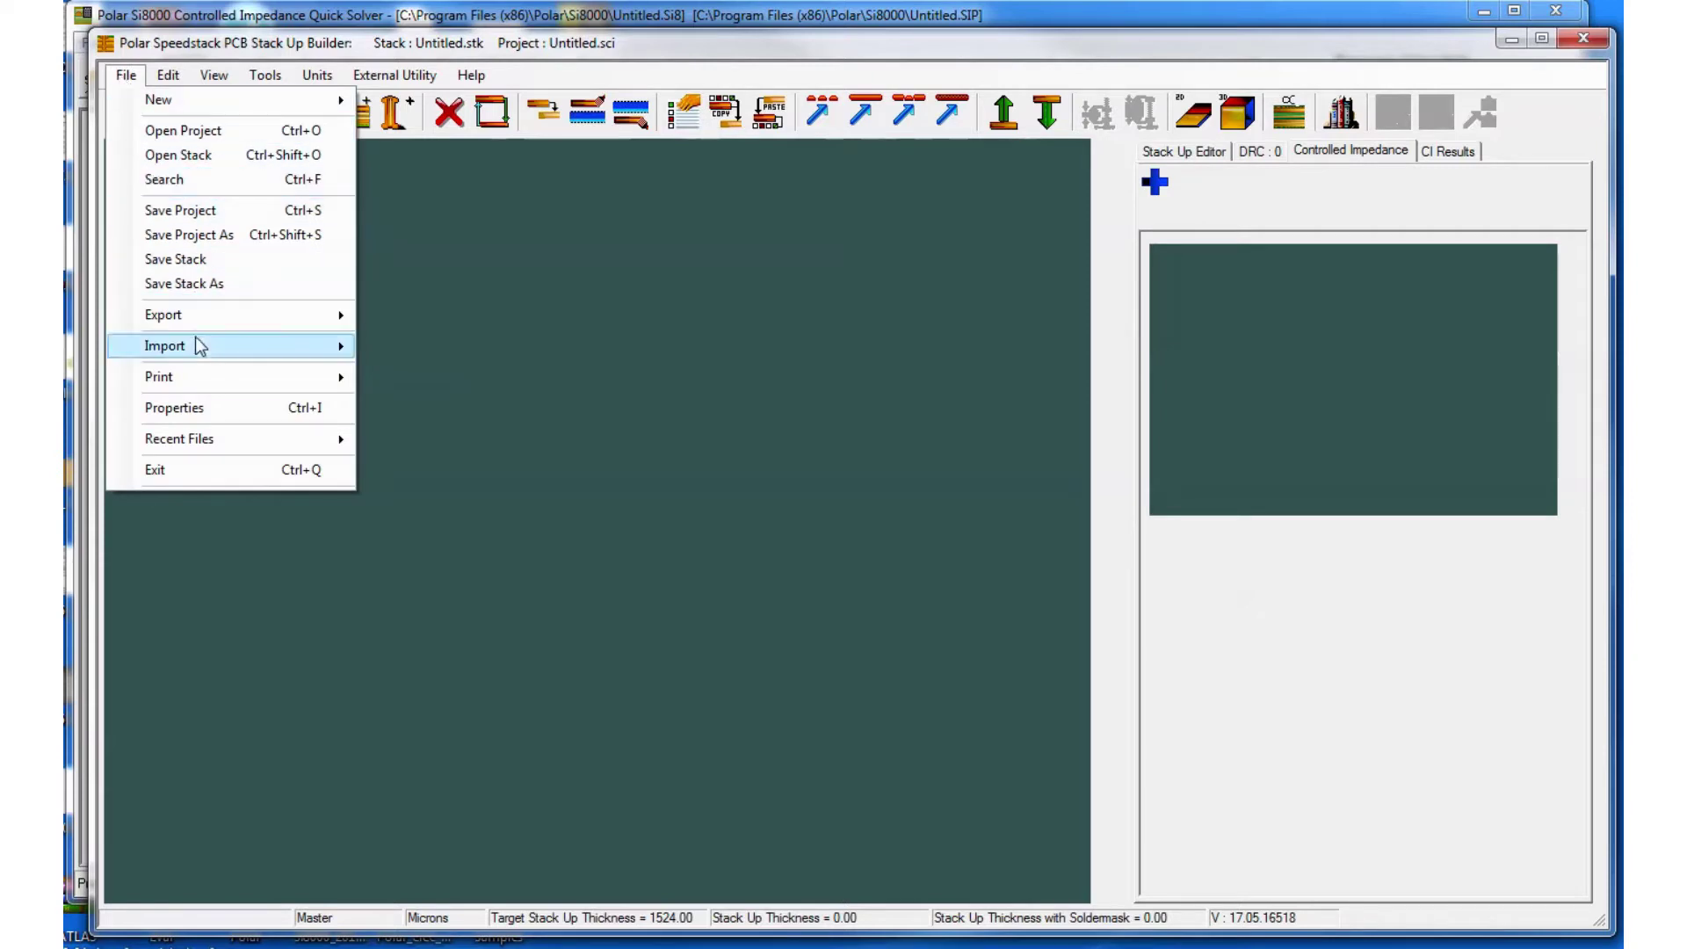
{"action": "mouse_move", "coordinate": [197, 345]}
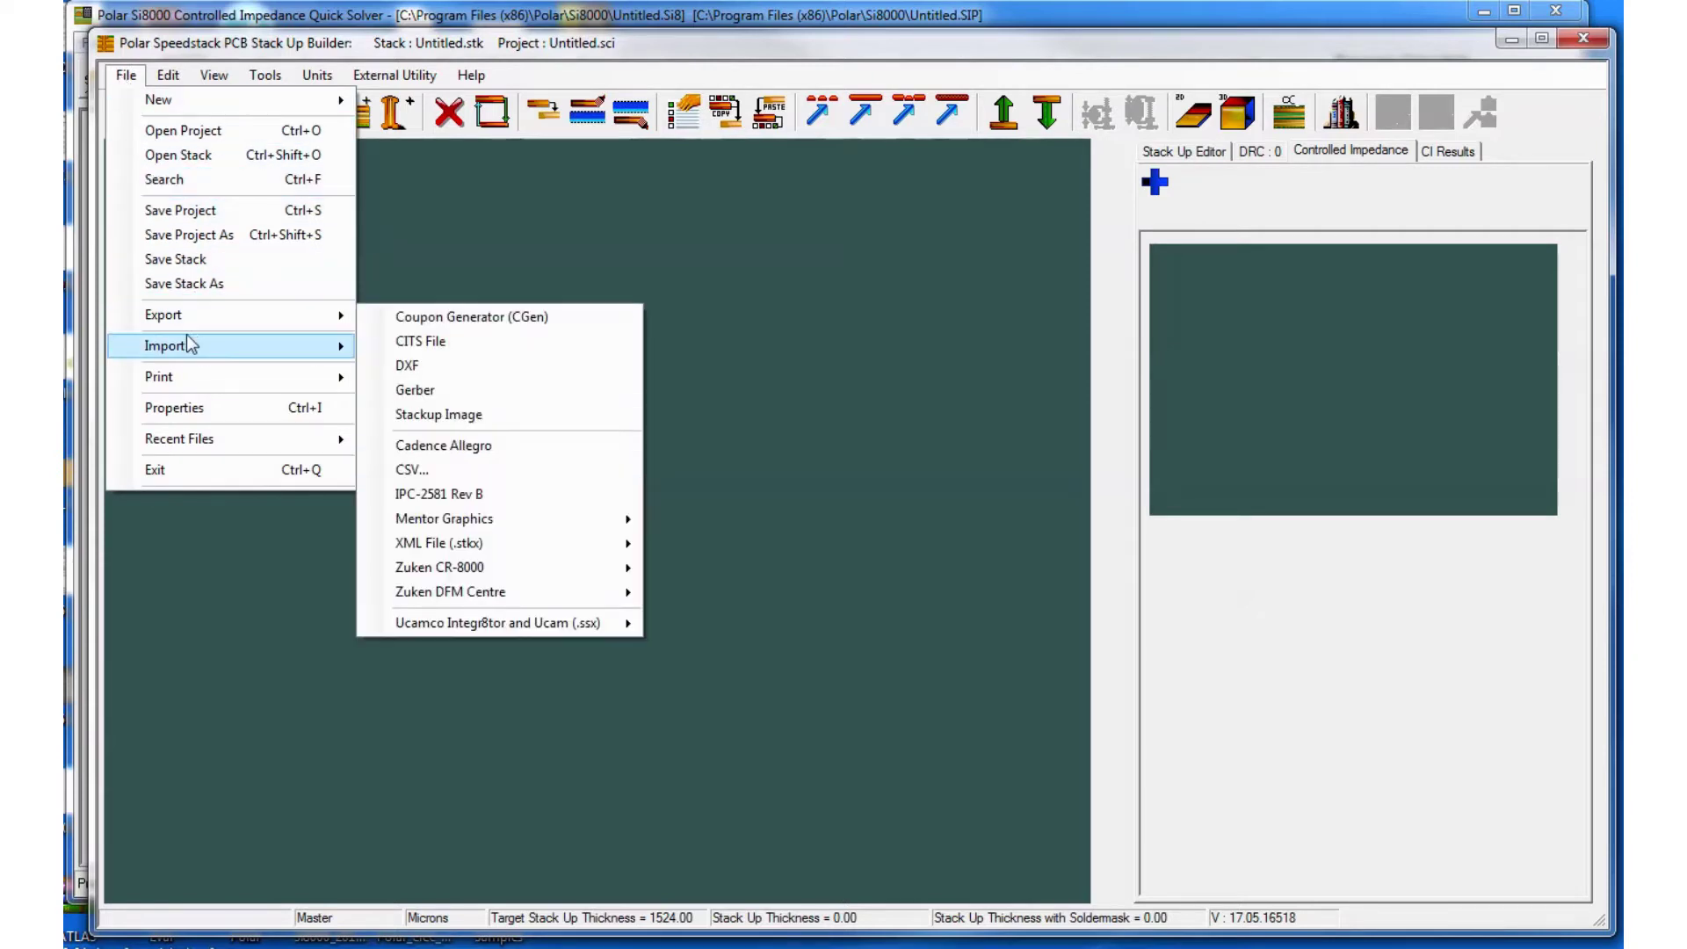
{"action": "mouse_move", "coordinate": [228, 441]}
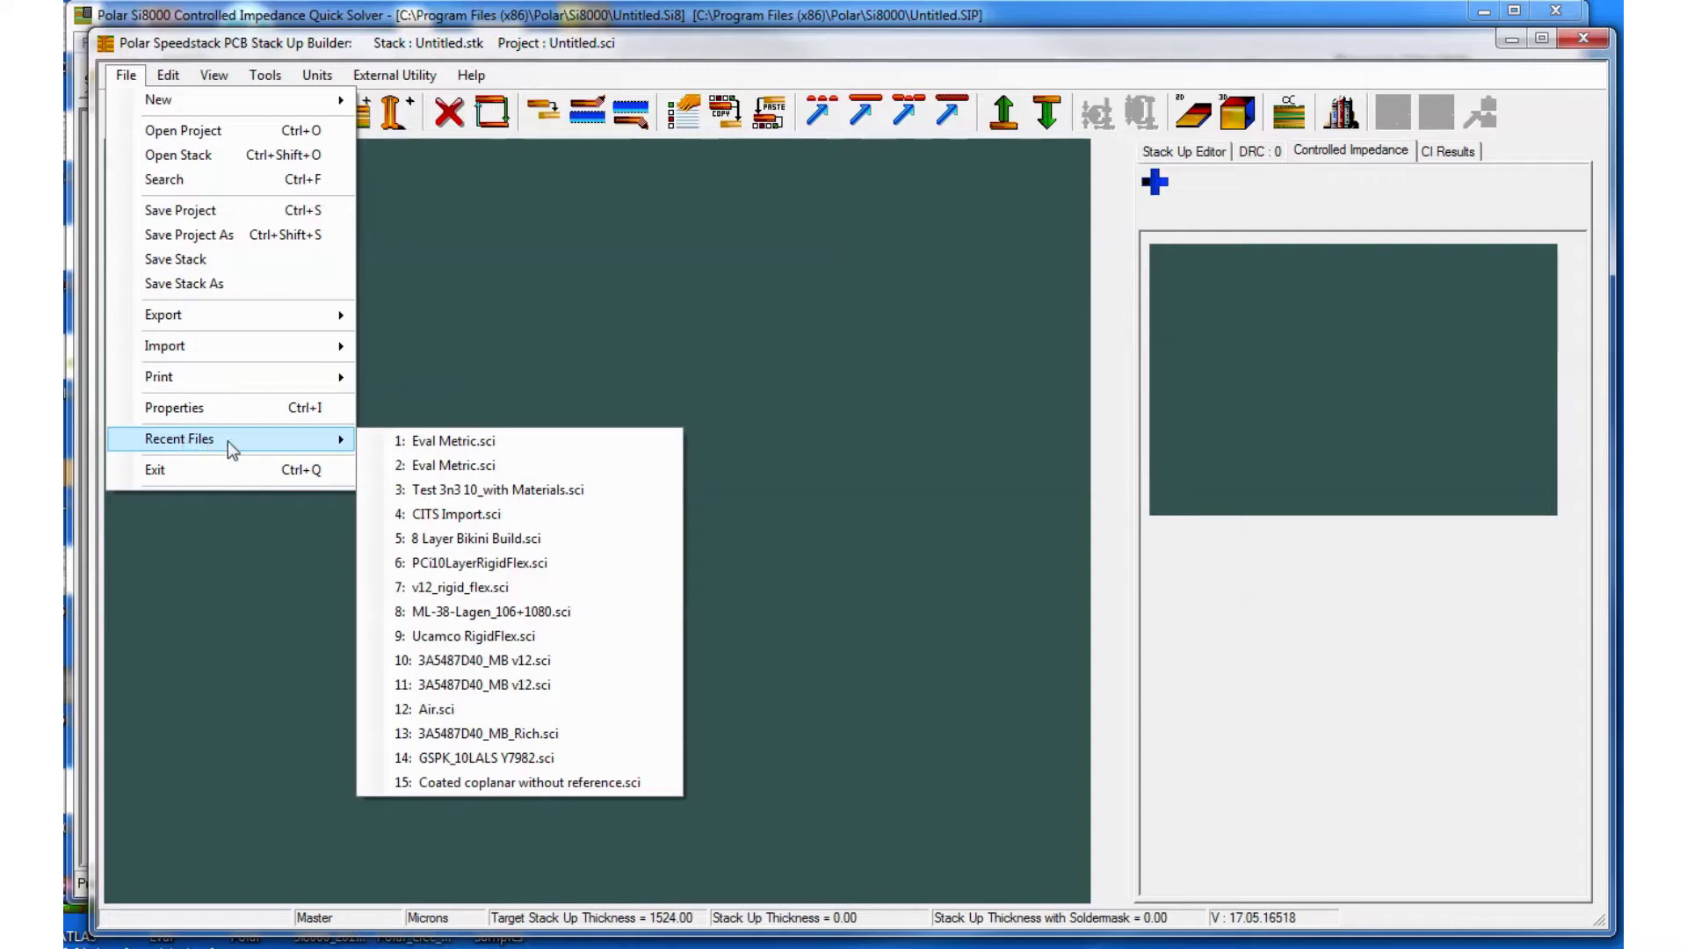
{"action": "left_click", "coordinate": [412, 443]}
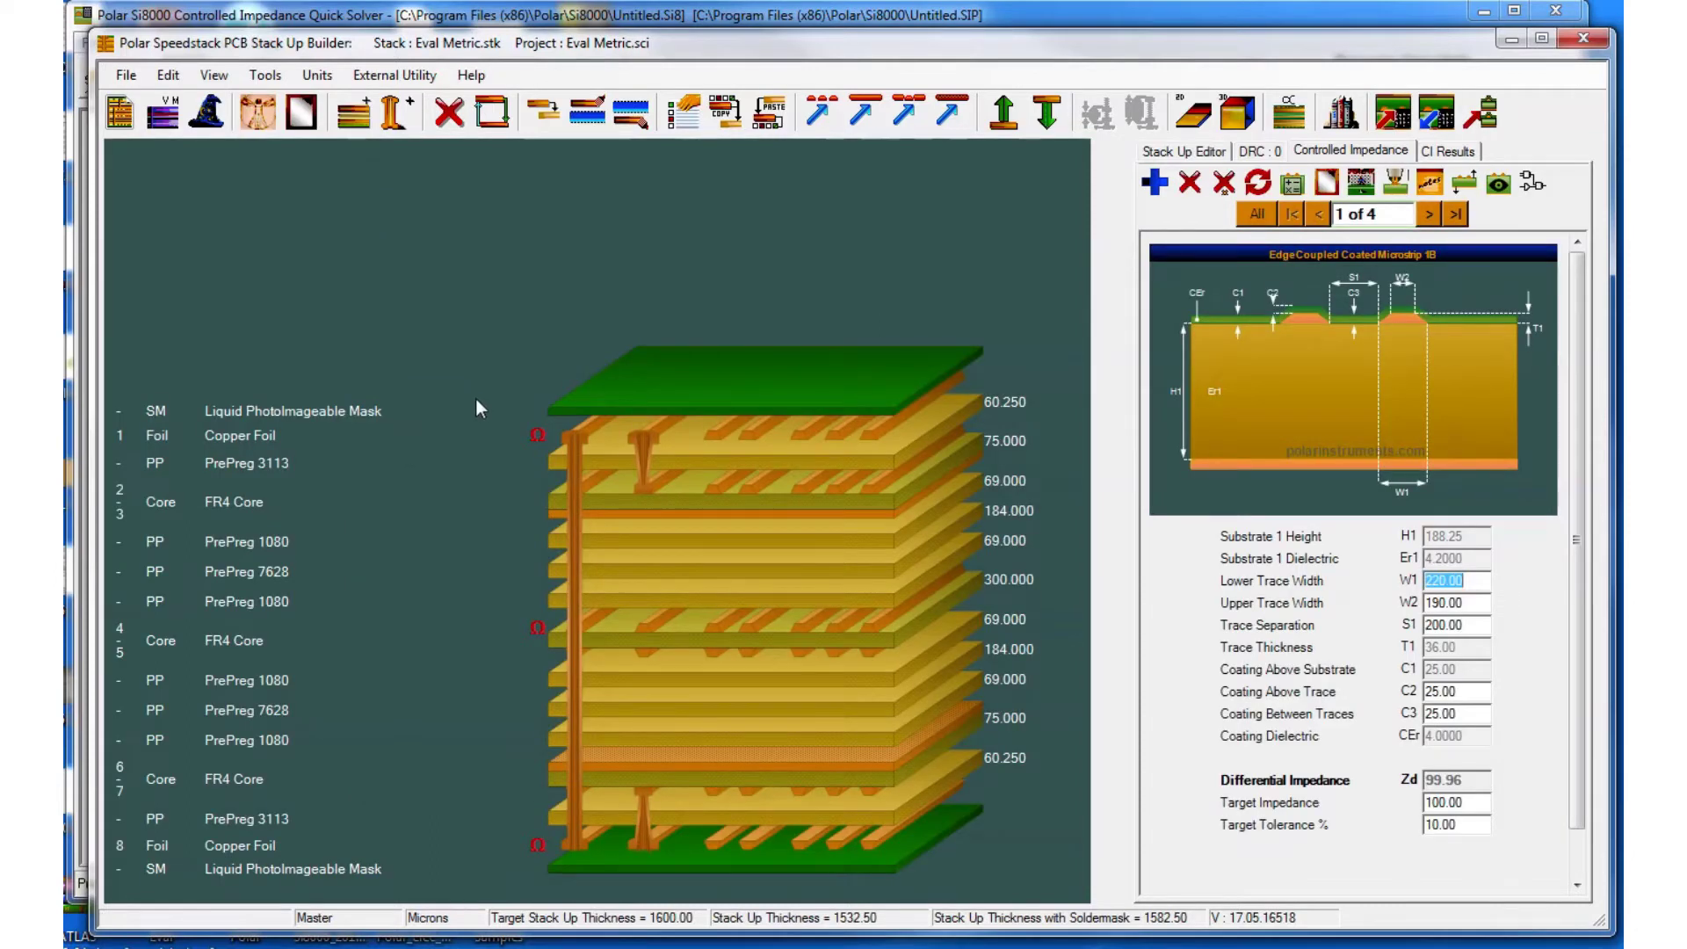
{"action": "left_click", "coordinate": [1448, 151]}
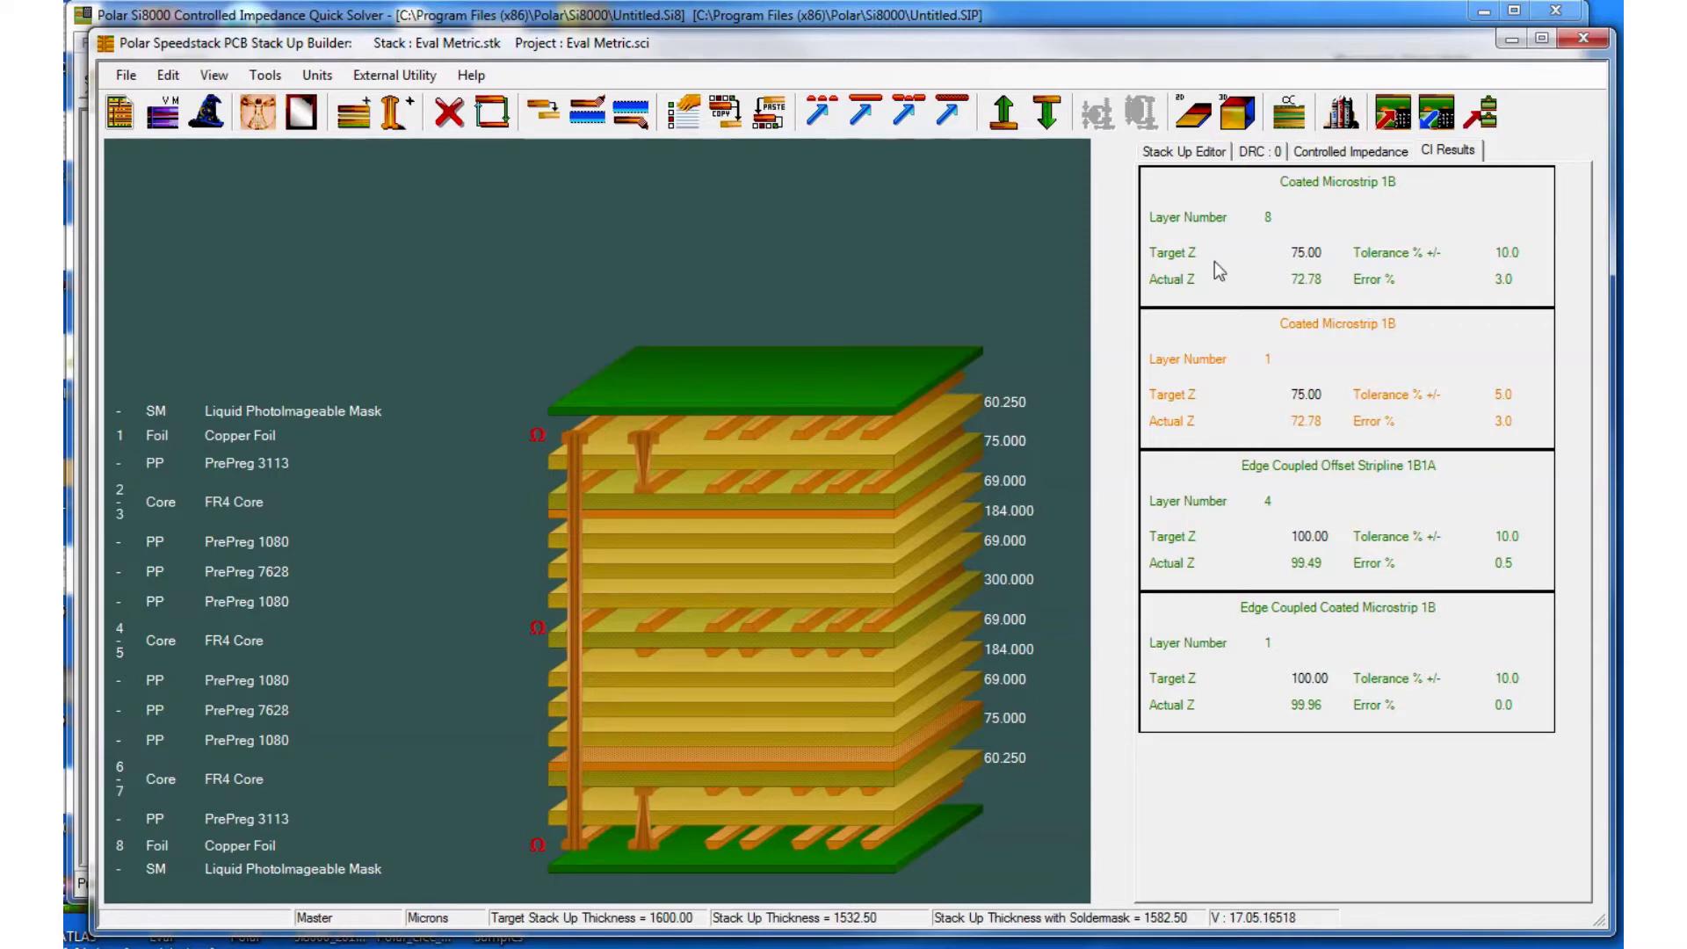
In the Controlled Impedance editor, page from structure 1 to 4, Coated Microstrip 1B, at 72.78 ohms
{"action": "left_click", "coordinate": [1316, 150]}
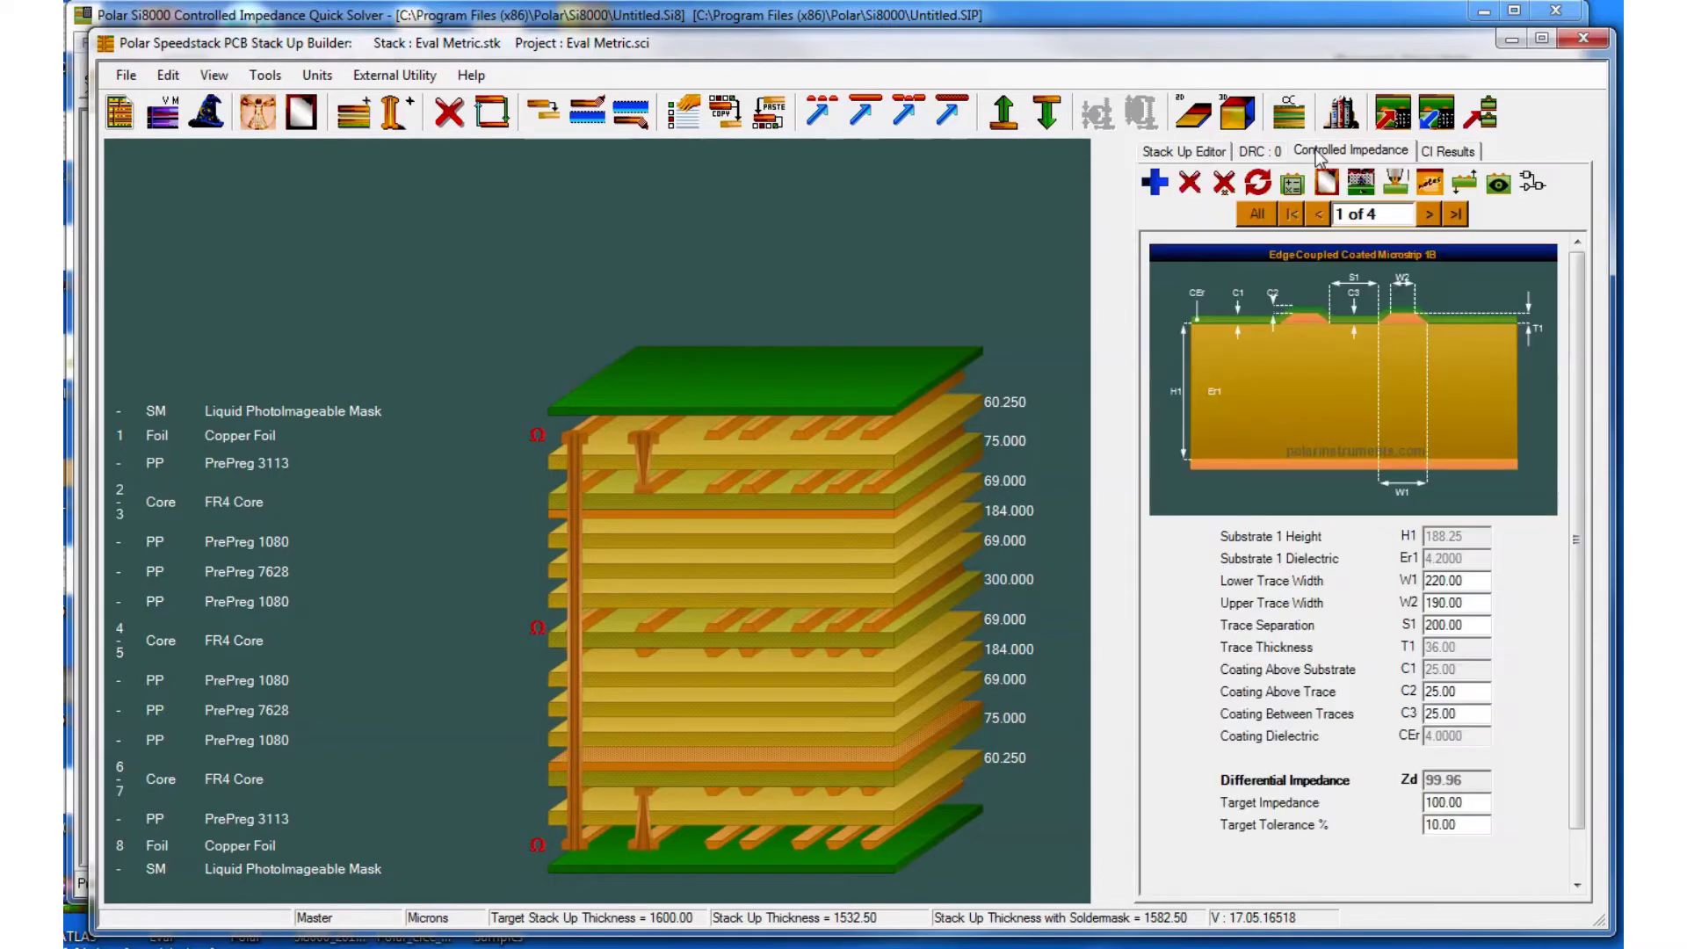
{"action": "left_click", "coordinate": [1428, 214]}
{"action": "left_click", "coordinate": [1428, 214]}
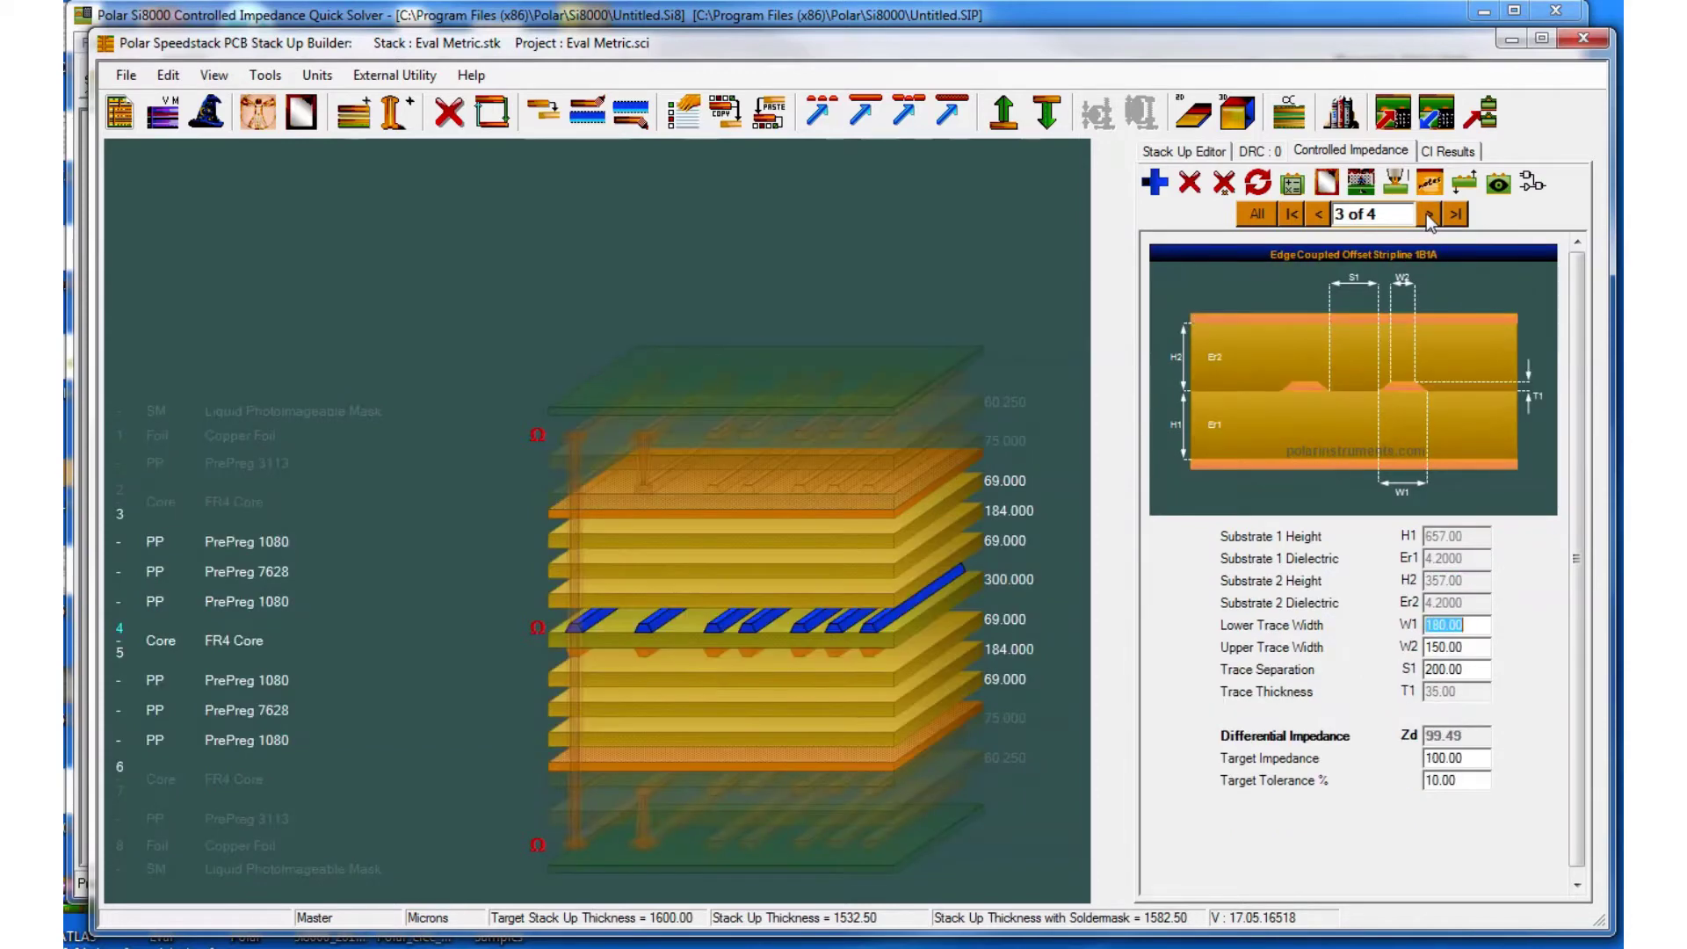
{"action": "left_click", "coordinate": [1428, 215]}
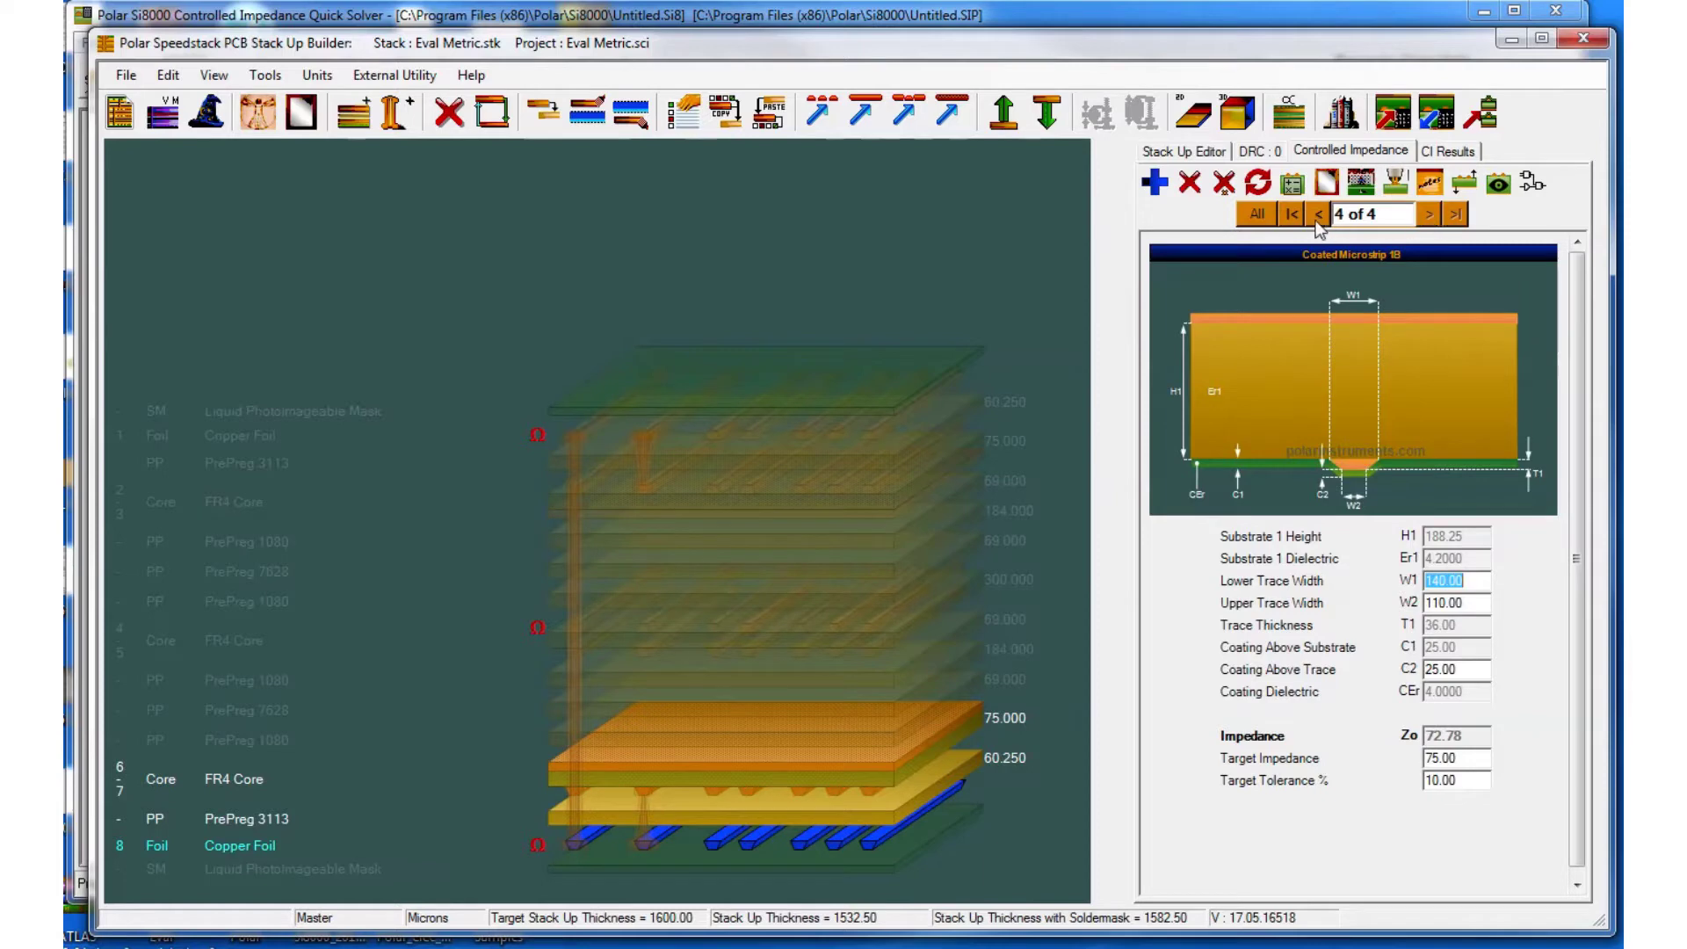
{"action": "left_click", "coordinate": [947, 618]}
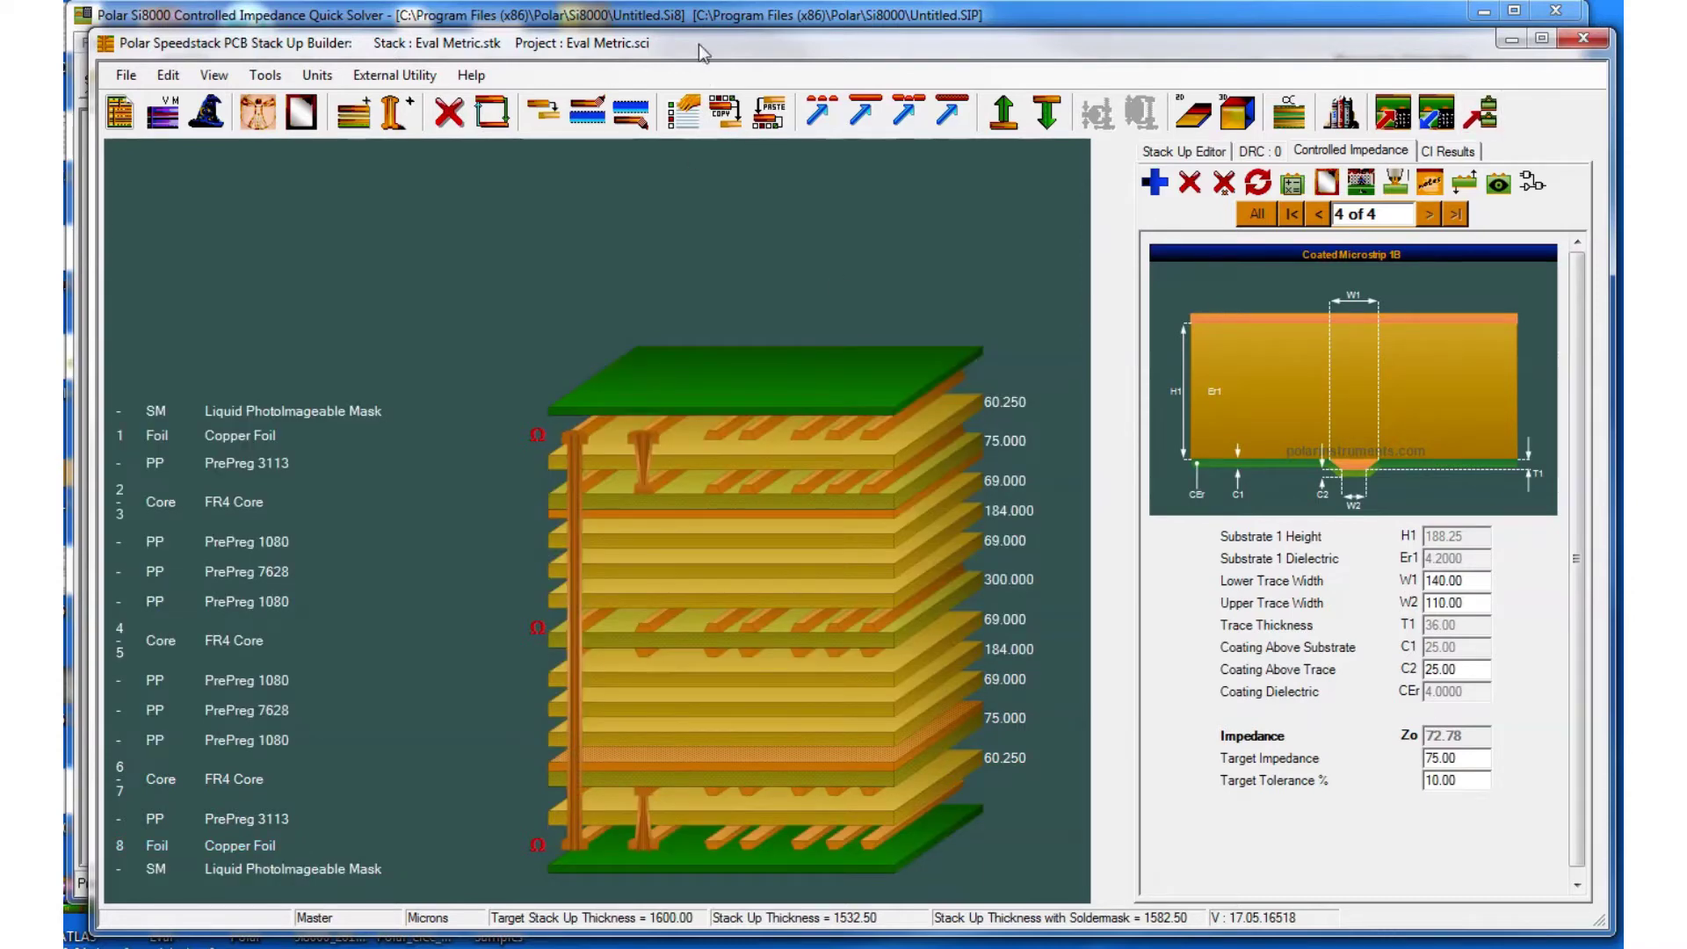
In Si8000, paste the four Speedstack impedance structures into the project structure list
{"action": "left_click", "coordinate": [691, 19]}
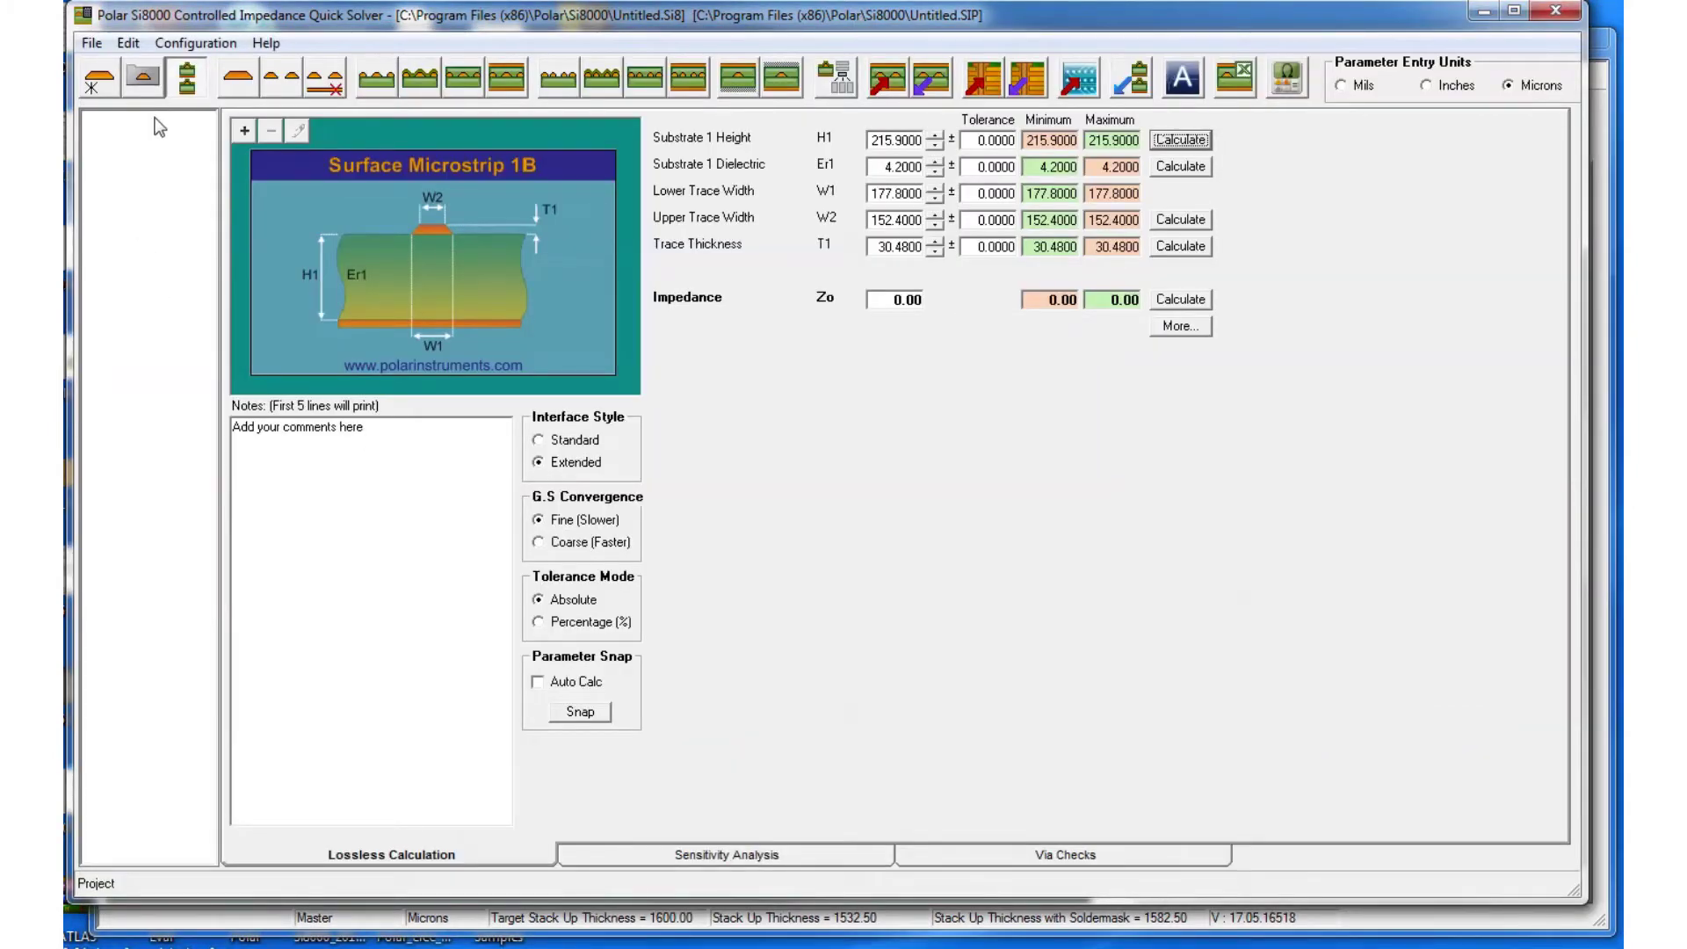
{"action": "left_click", "coordinate": [90, 77]}
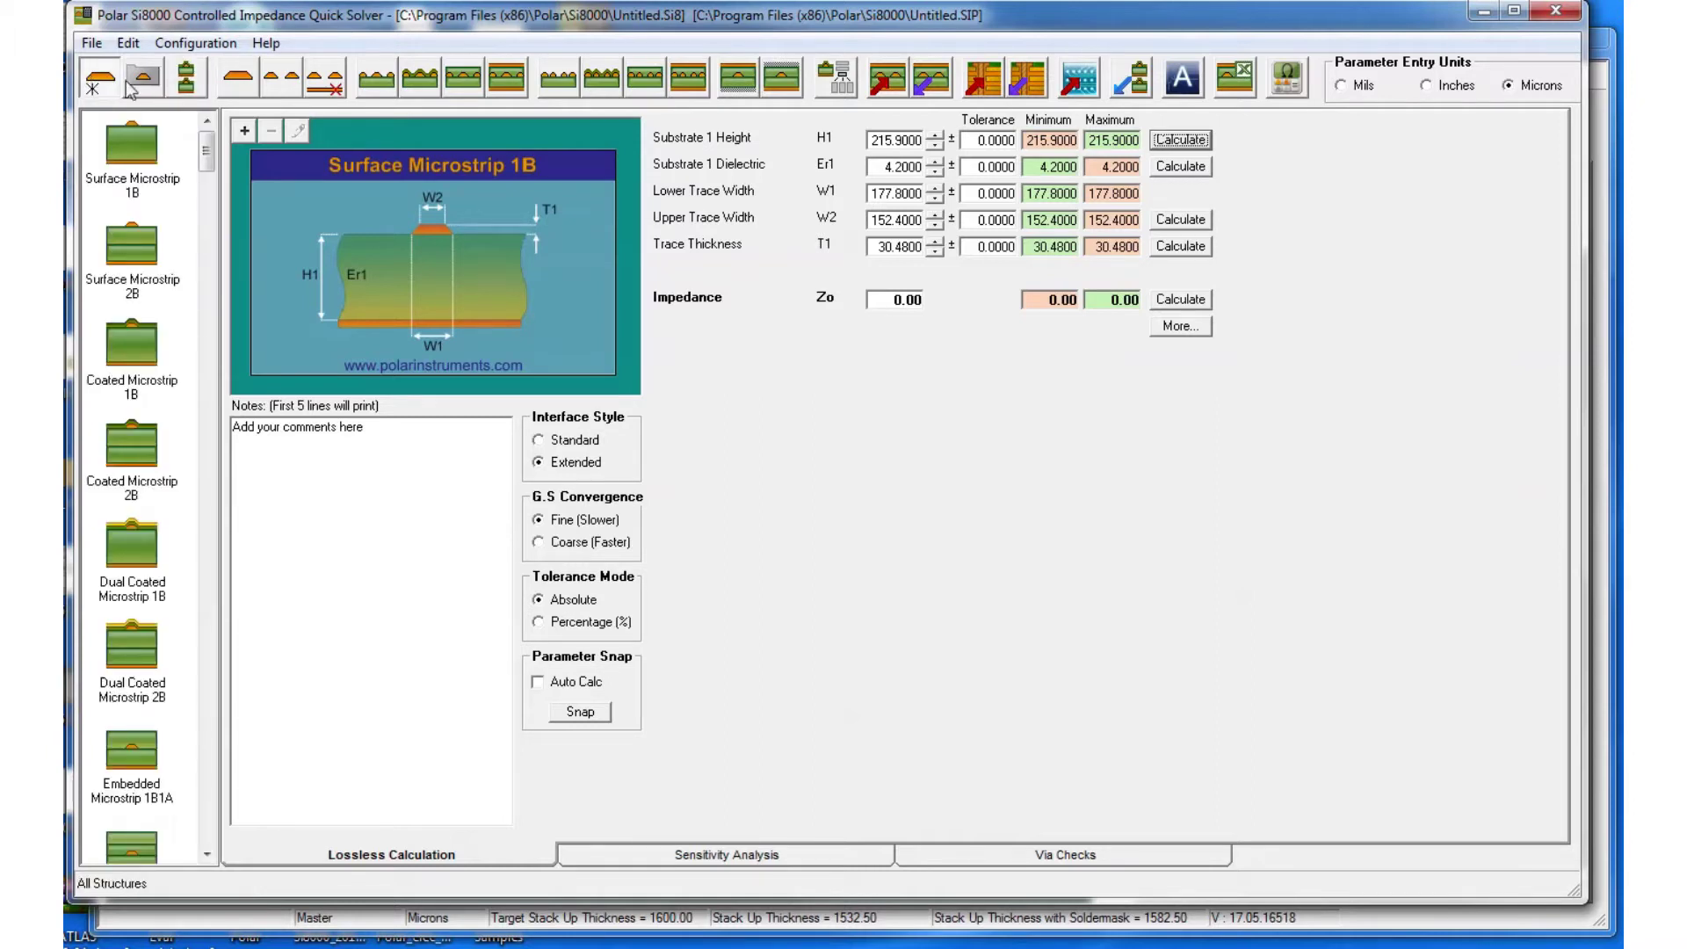
{"action": "left_click", "coordinate": [143, 79]}
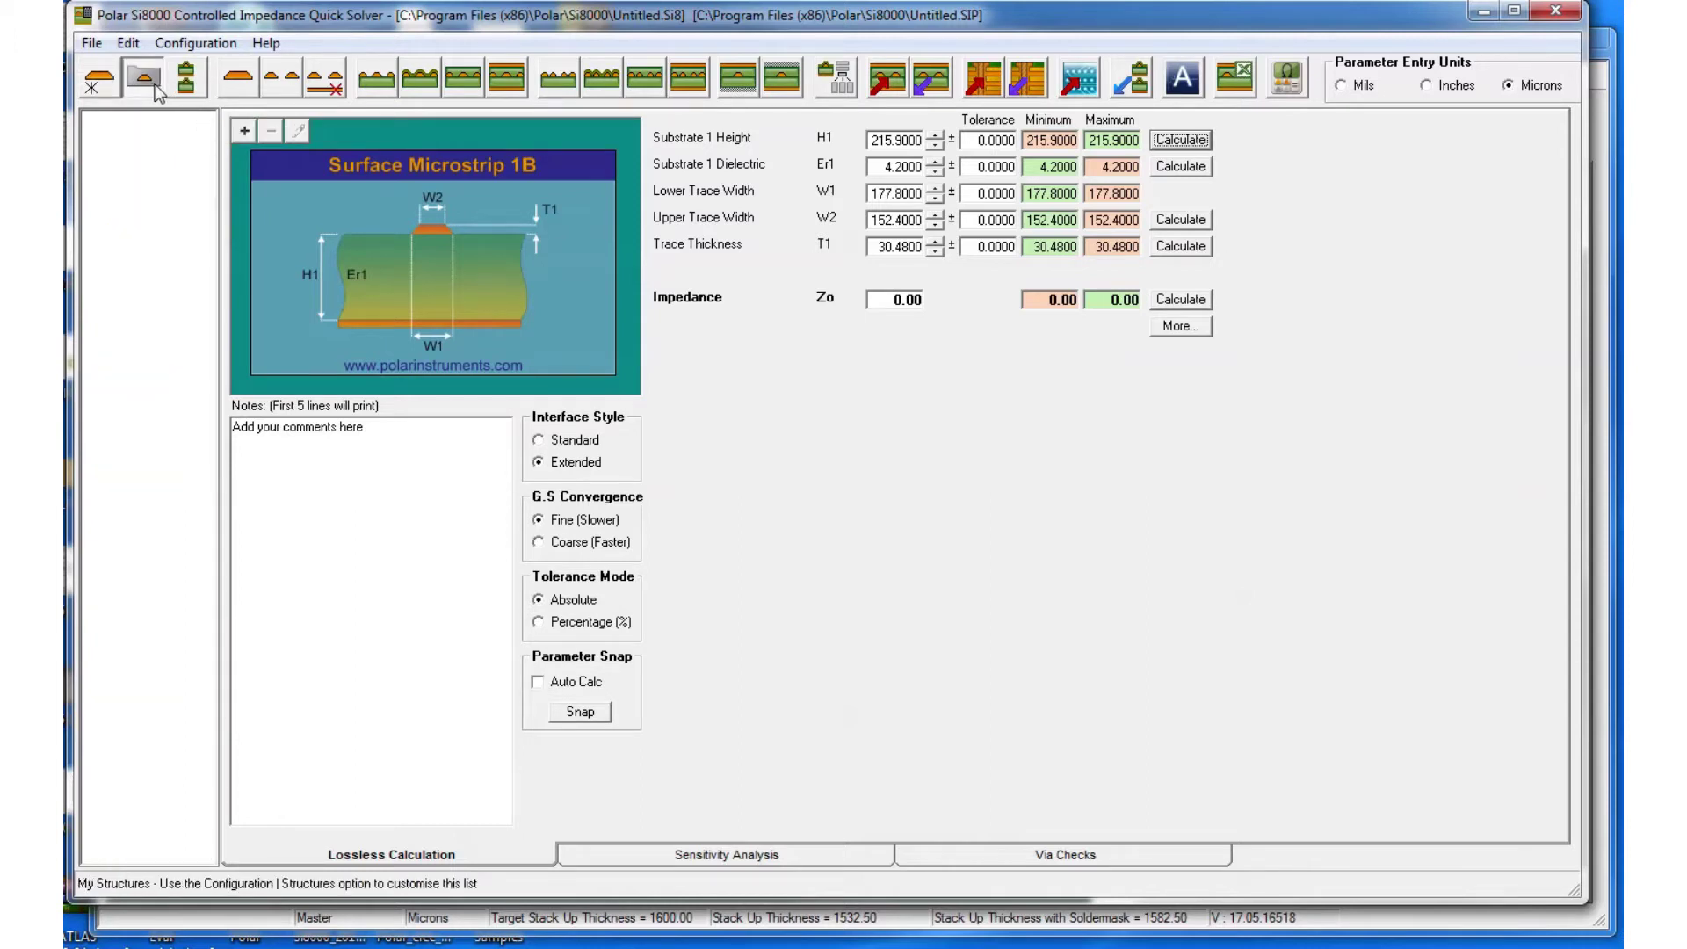
{"action": "left_click", "coordinate": [185, 89]}
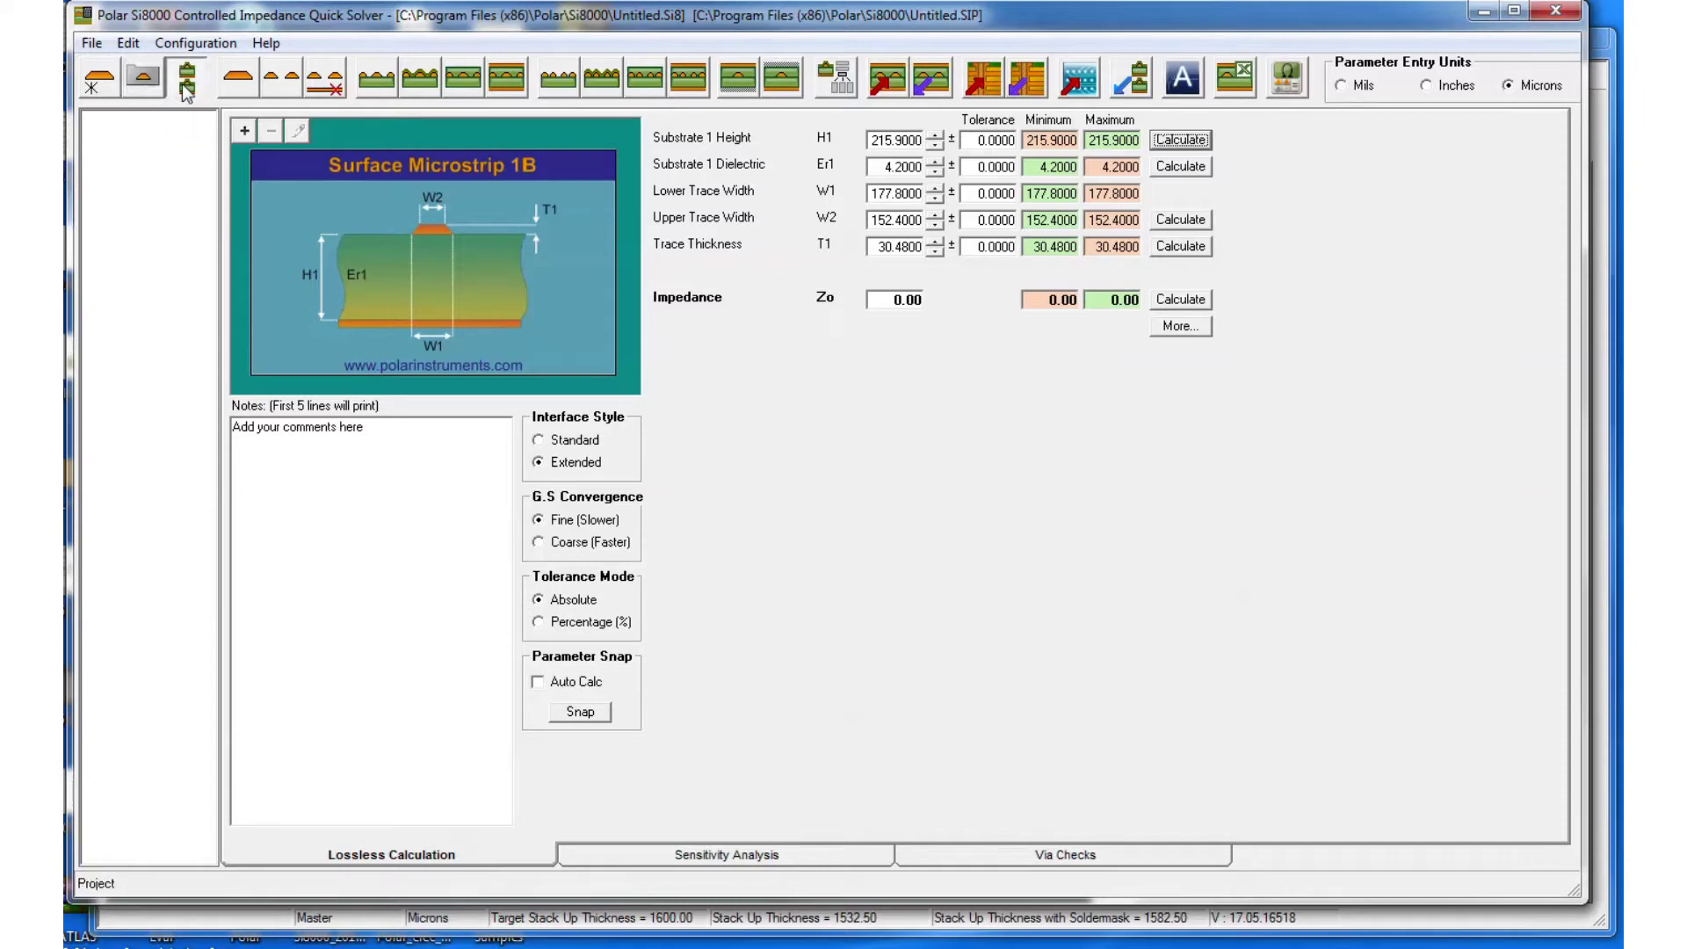
{"action": "left_click", "coordinate": [1141, 88]}
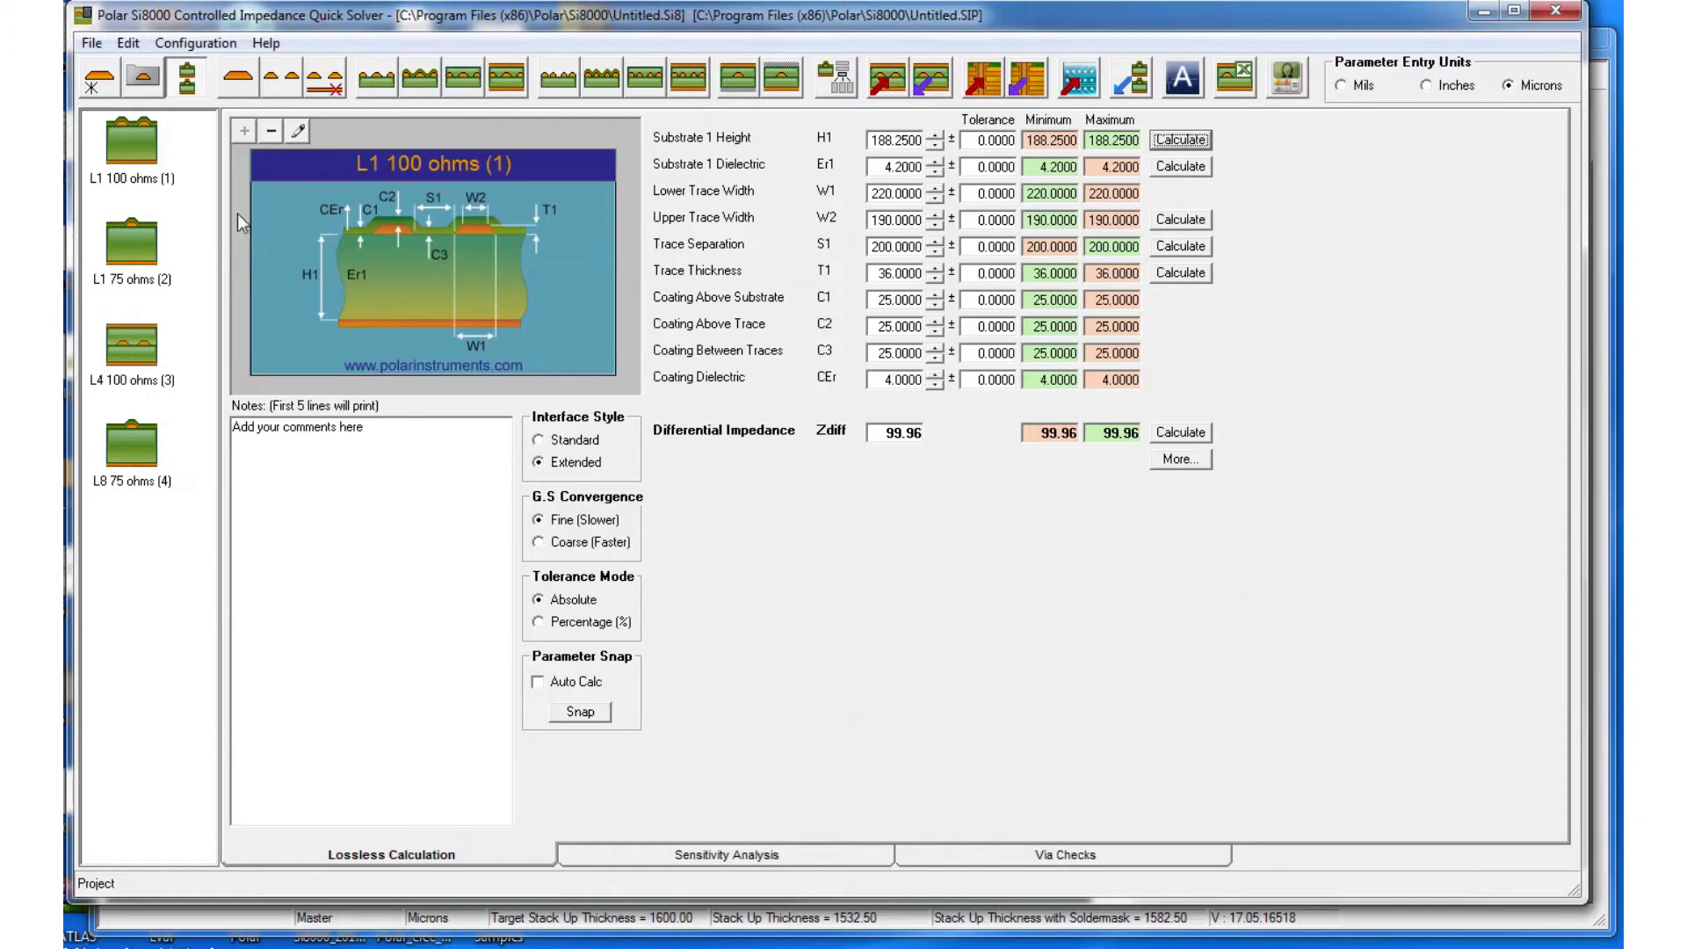
Recalculate L1 75 ohms (2), L4 100 ohms (3) and L8 75 ohms (4), then return to Speedstack
{"action": "left_click", "coordinate": [137, 151]}
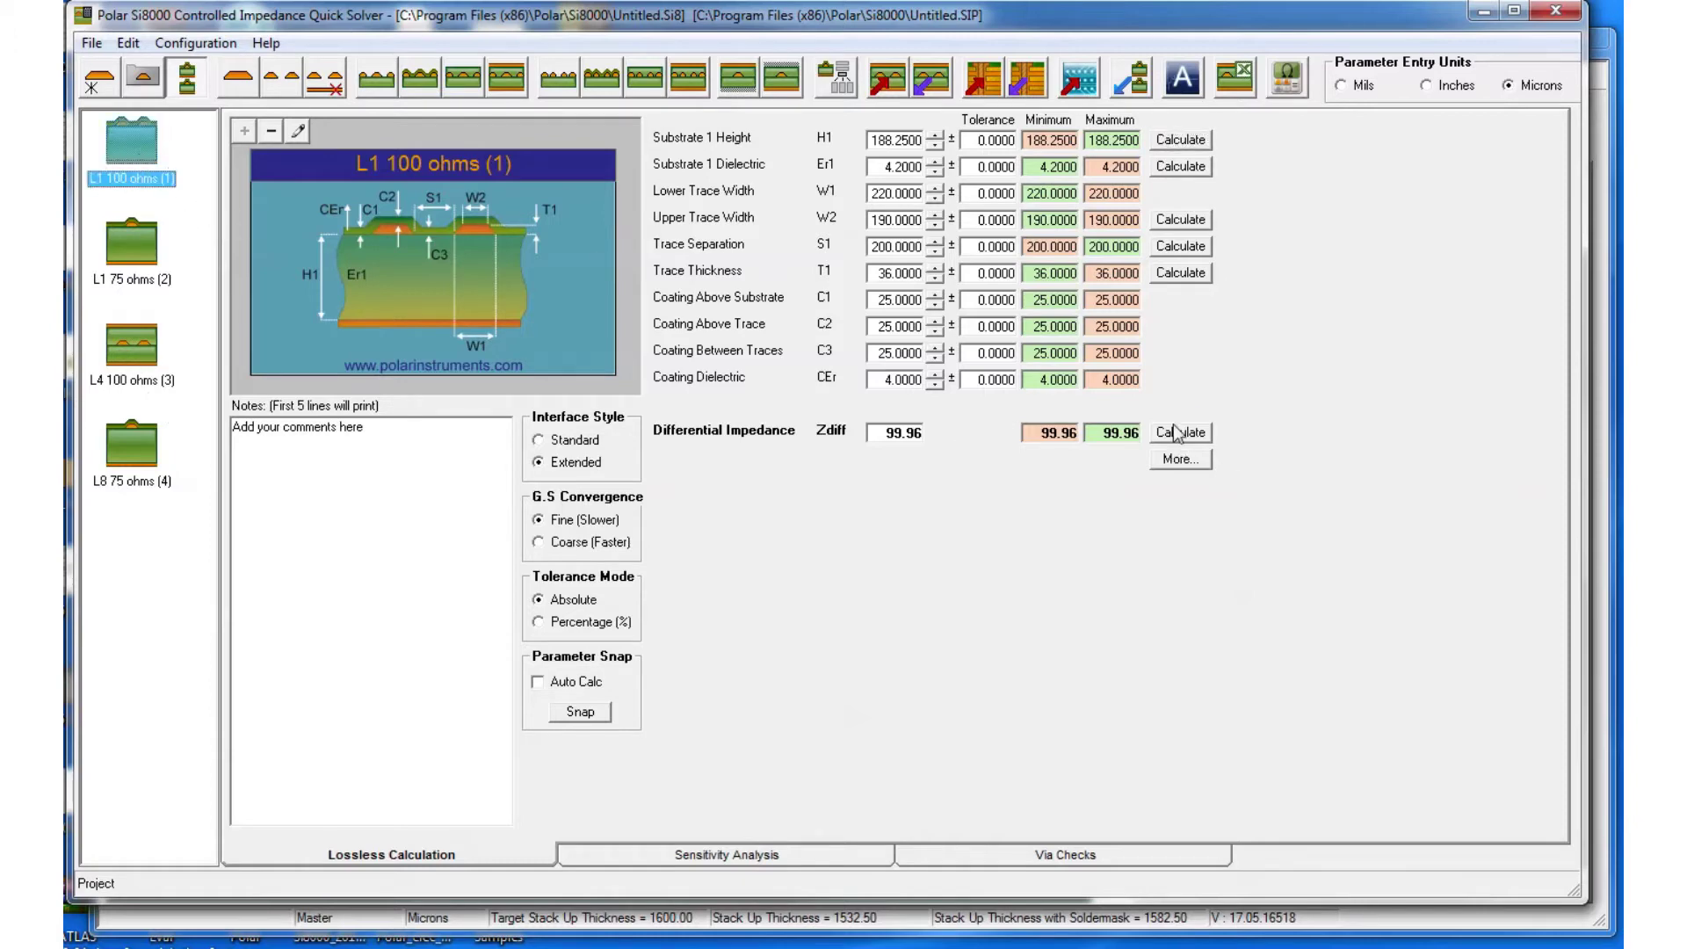
{"action": "left_click", "coordinate": [153, 254]}
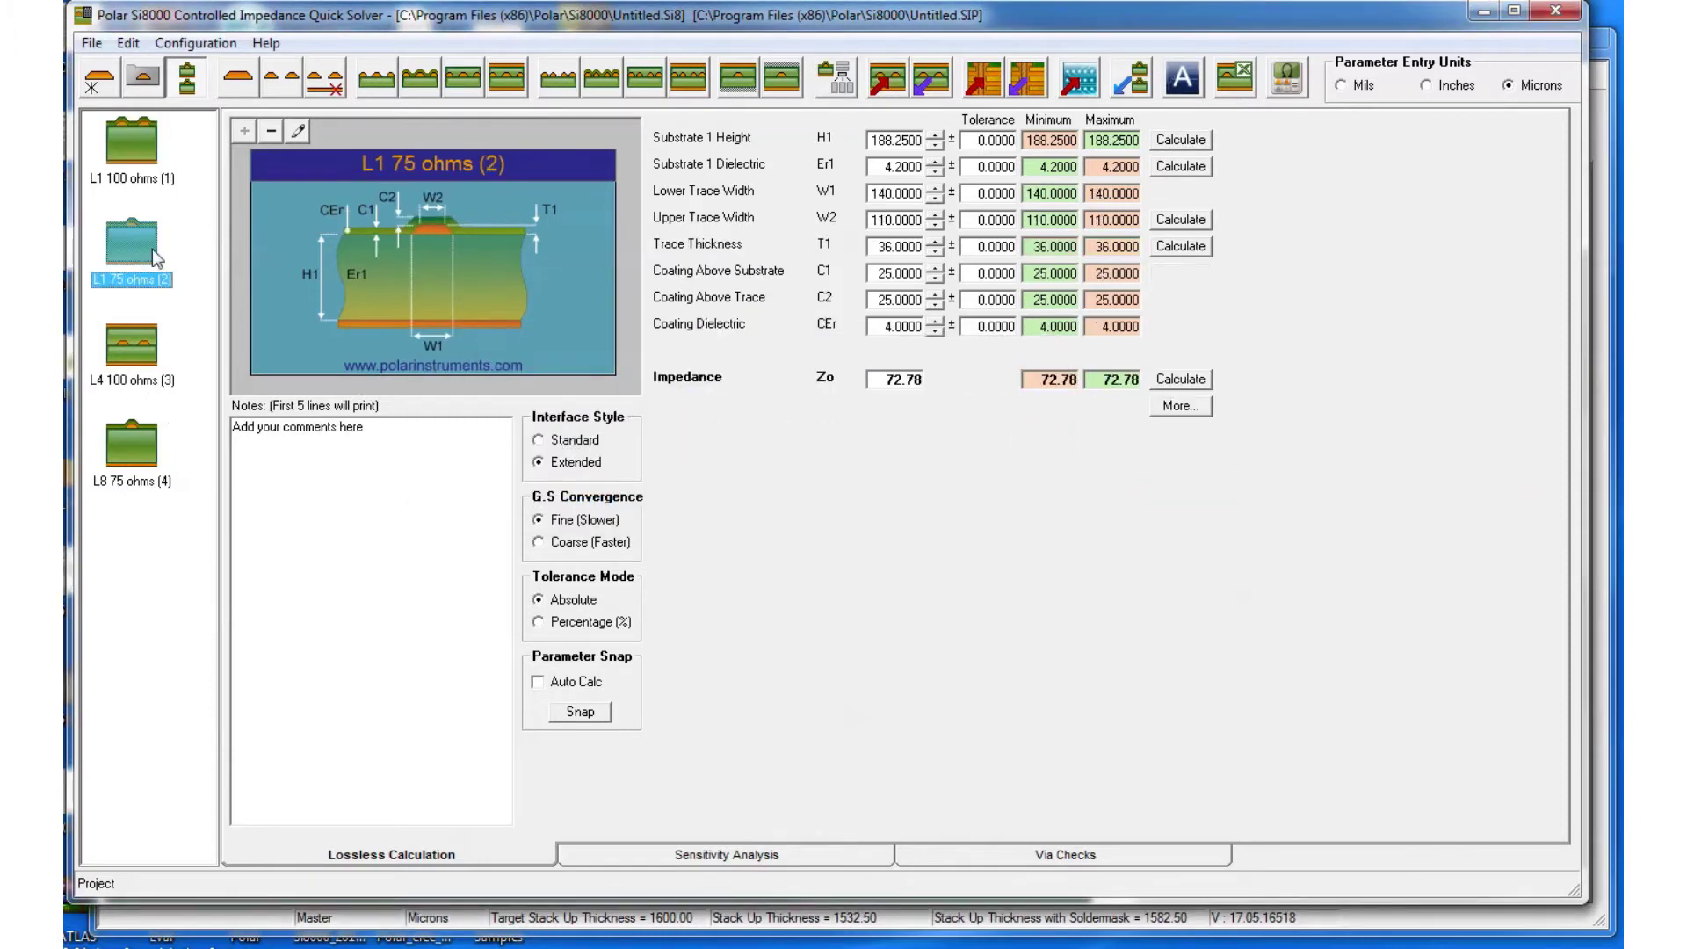
{"action": "left_click", "coordinate": [1185, 382]}
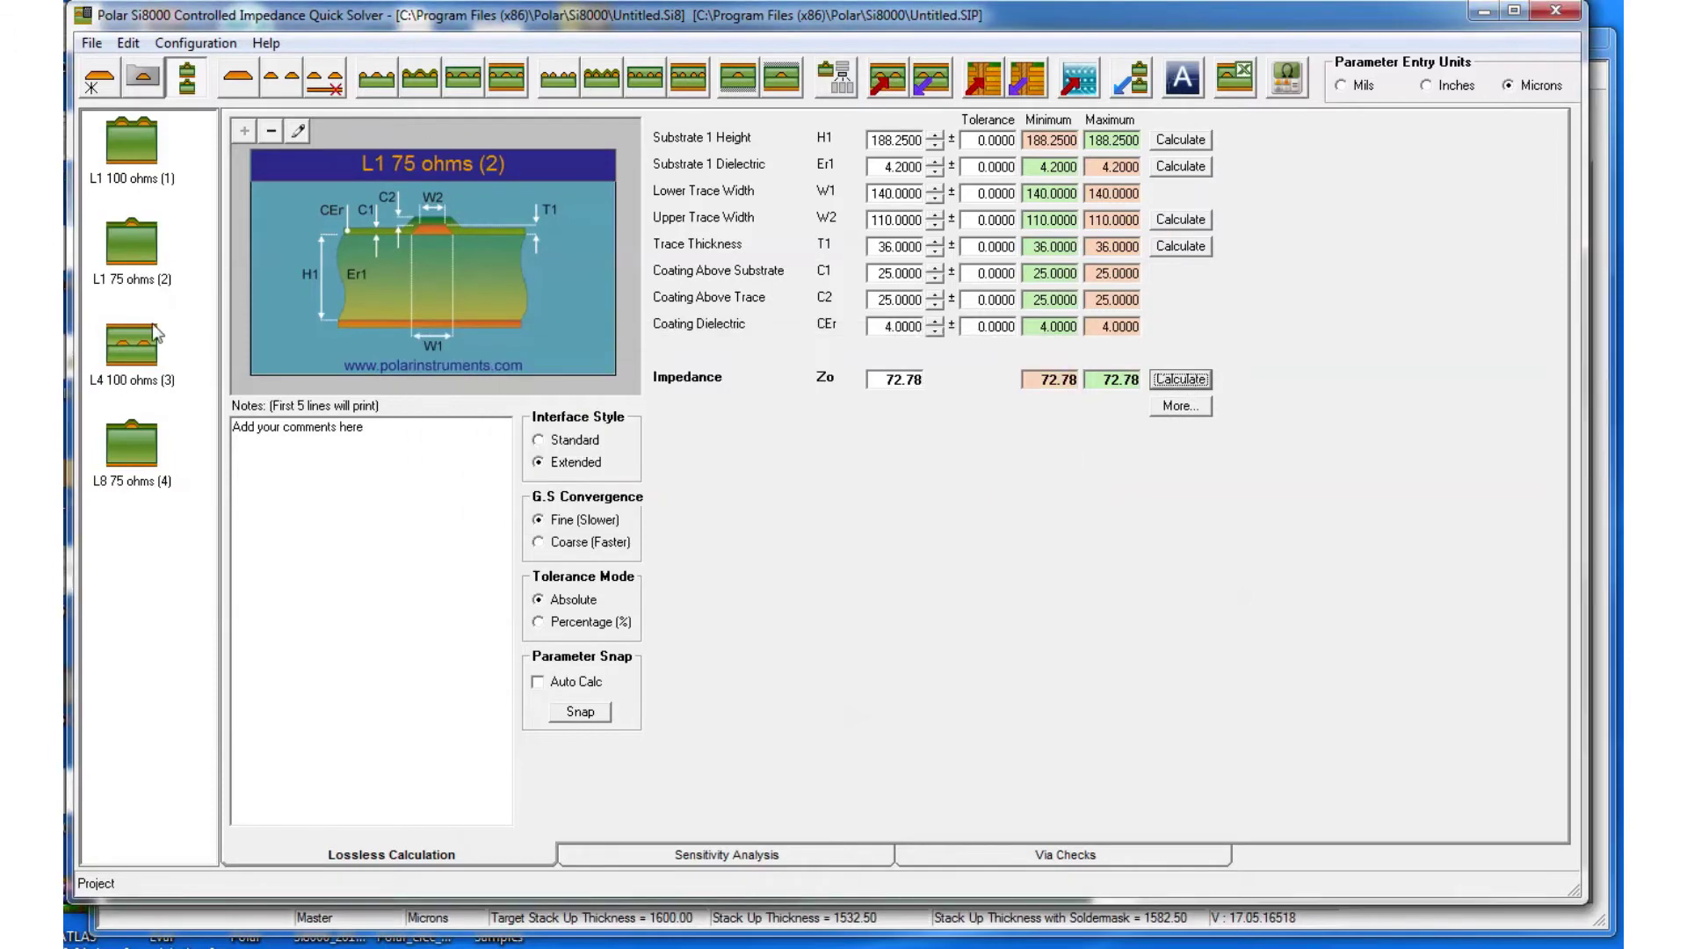
{"action": "left_click", "coordinate": [138, 348]}
{"action": "left_click", "coordinate": [1205, 382]}
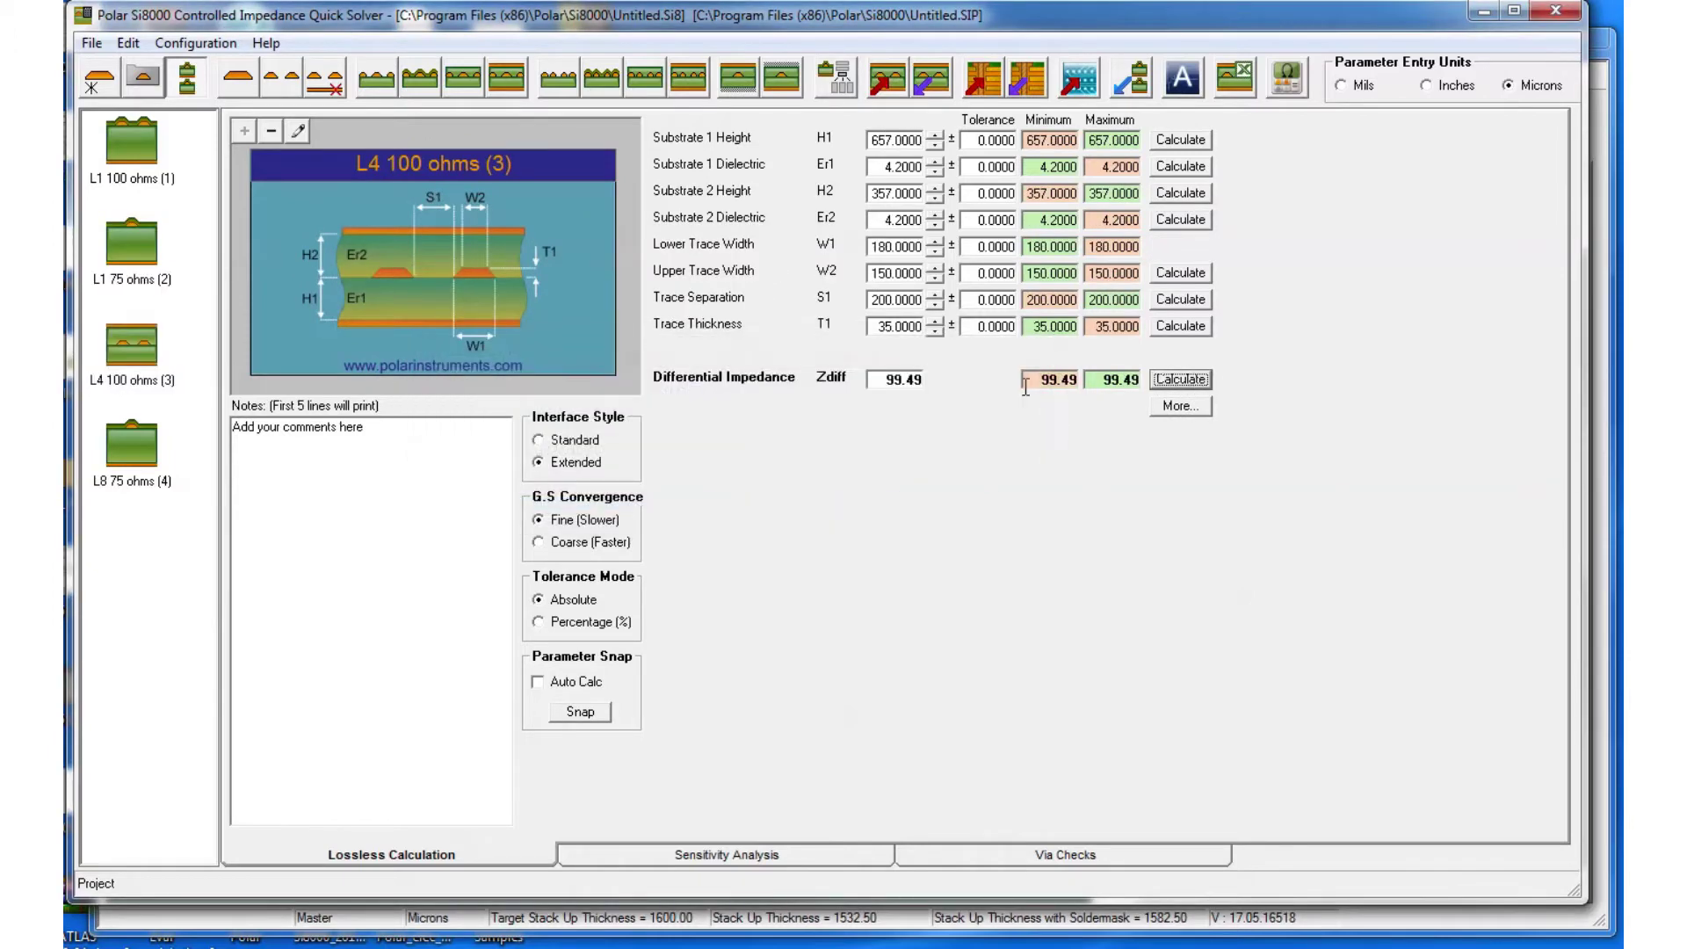
{"action": "left_click", "coordinate": [123, 434]}
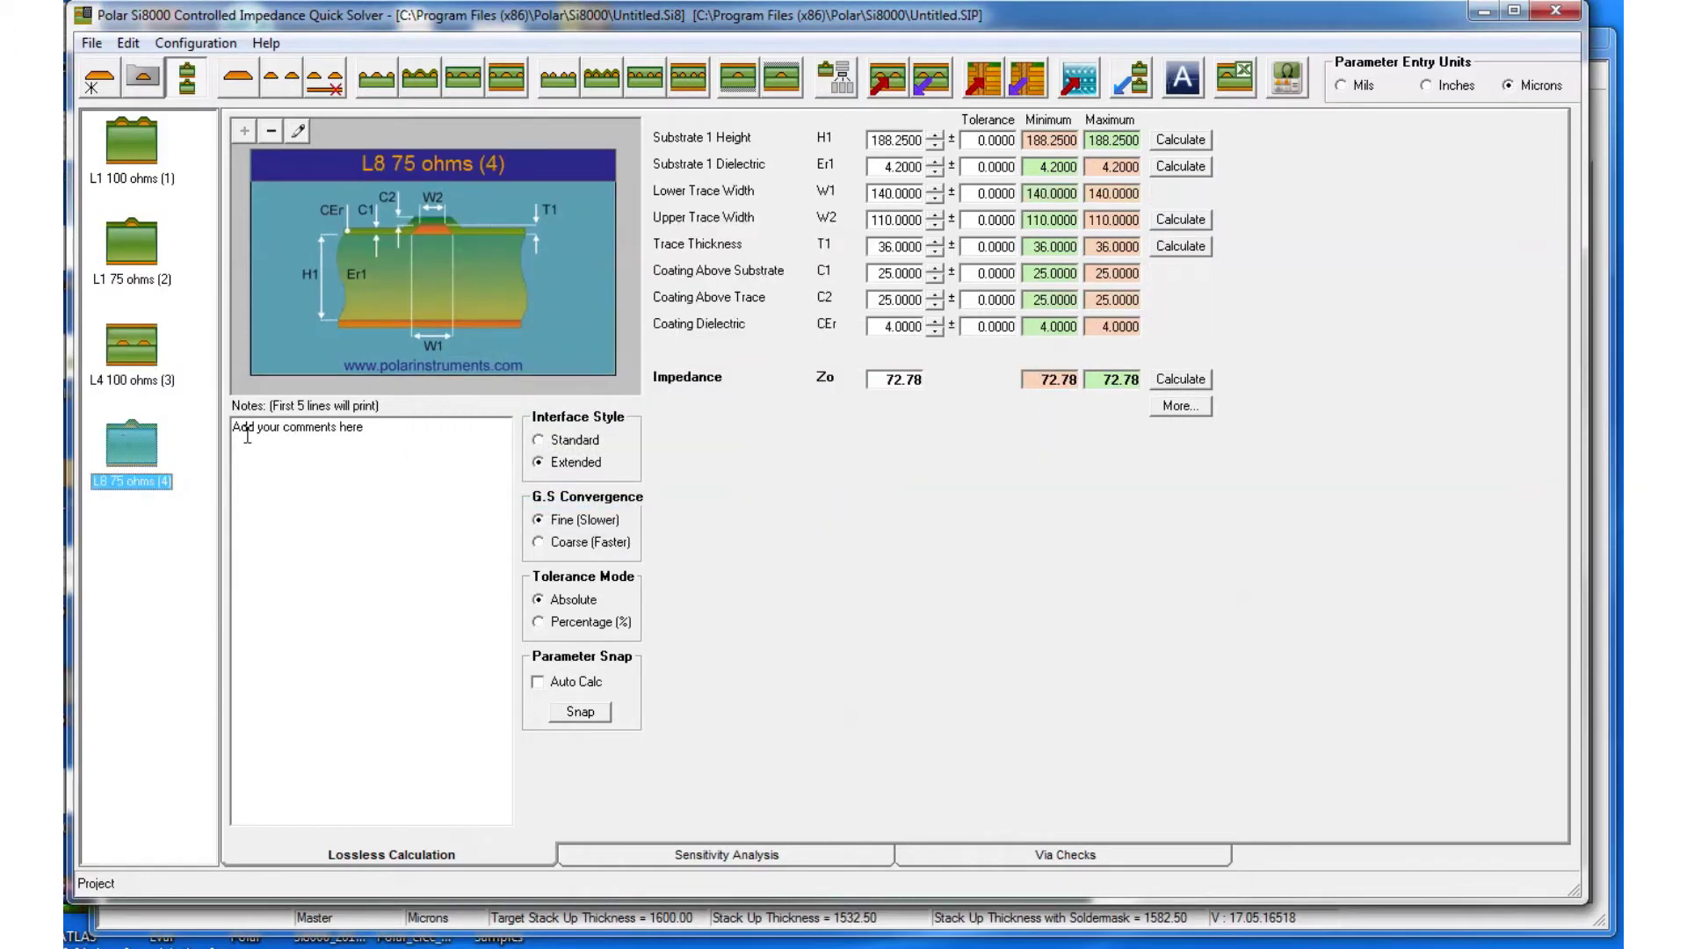
{"action": "left_click", "coordinate": [1178, 383]}
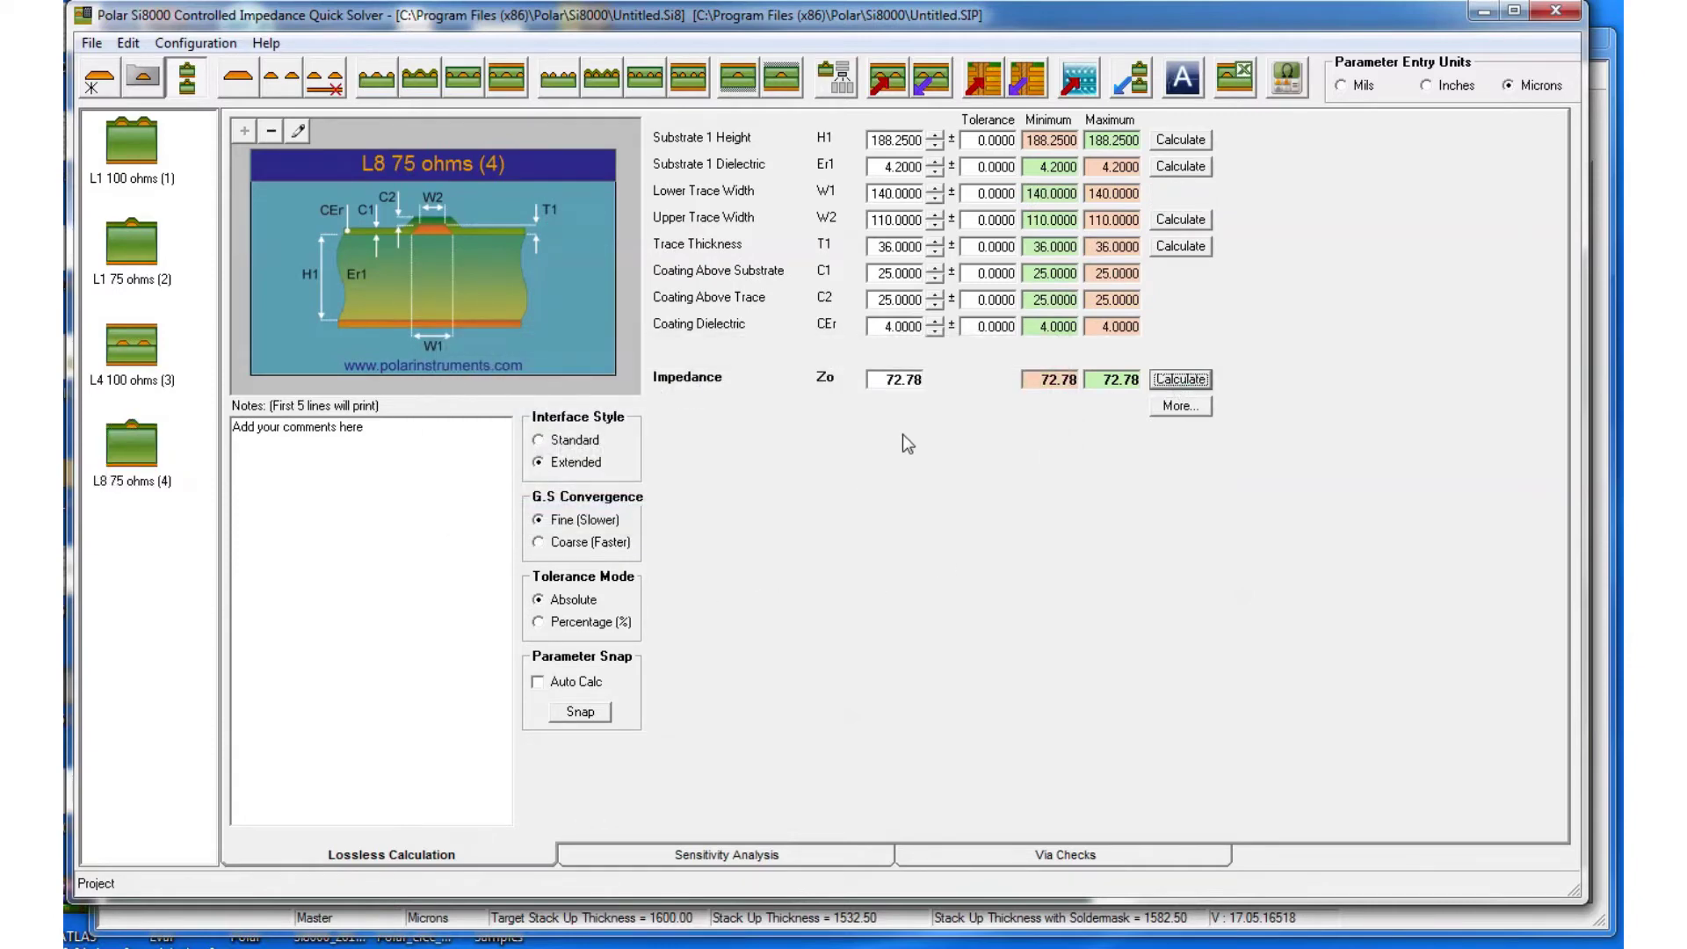
{"action": "left_click", "coordinate": [746, 933]}
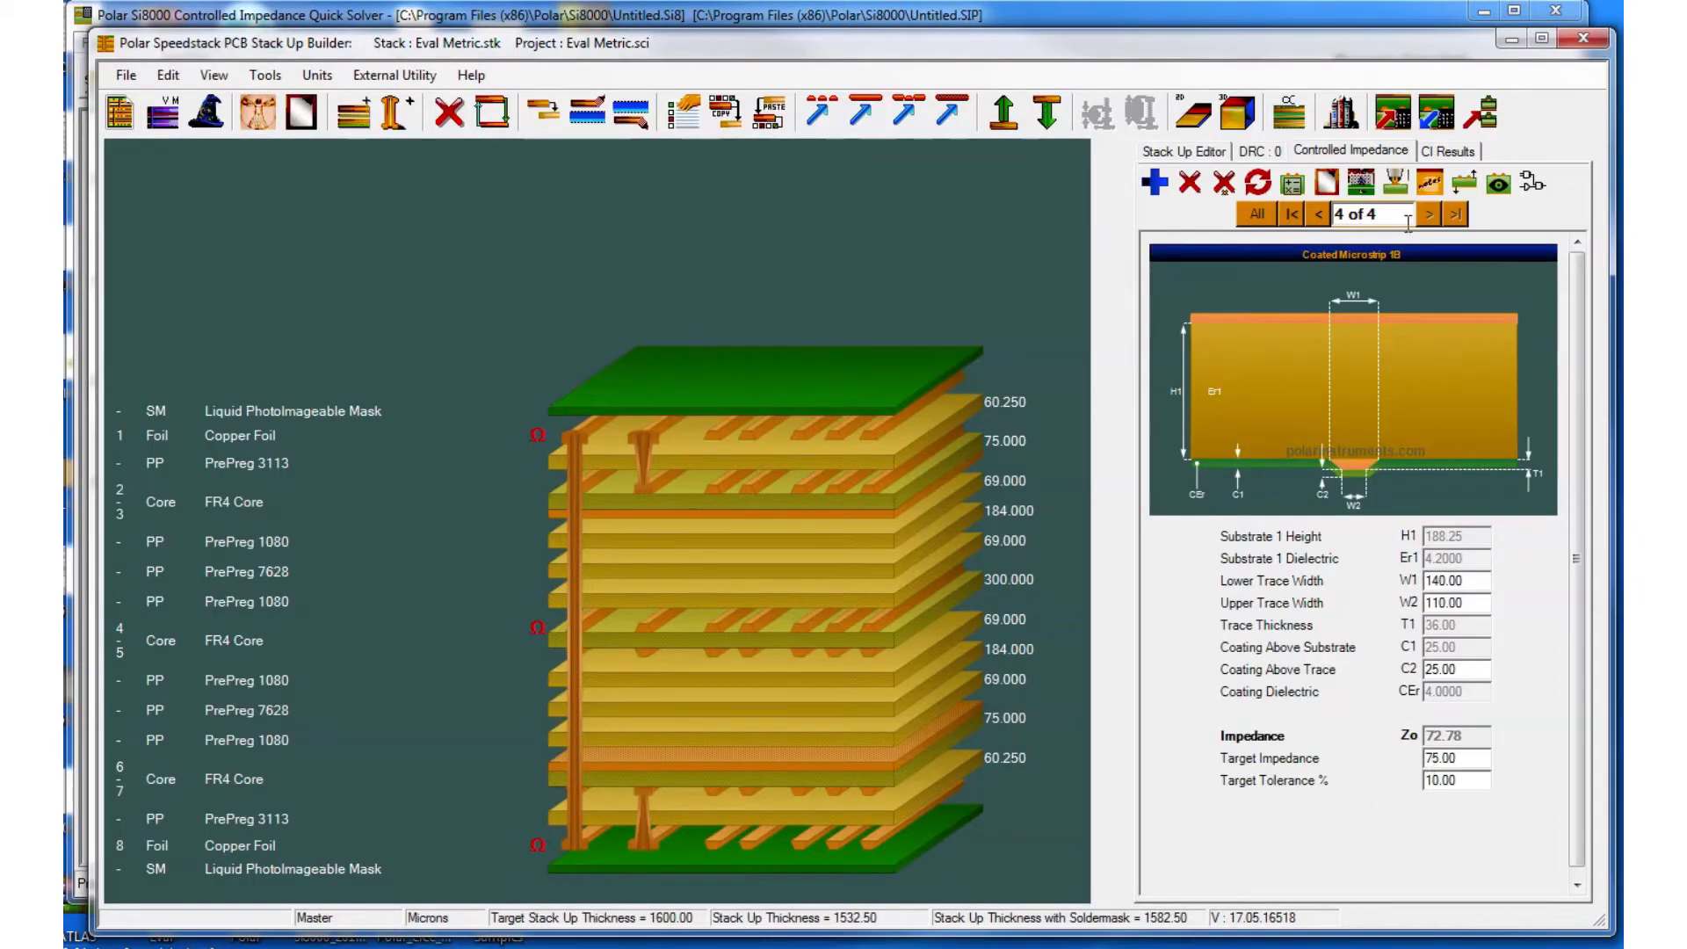
Step Speedstack back to the second structure, then bring Si8000 forward showing L8 75 ohms (4)
{"action": "left_click", "coordinate": [1318, 216]}
{"action": "left_click", "coordinate": [1317, 215]}
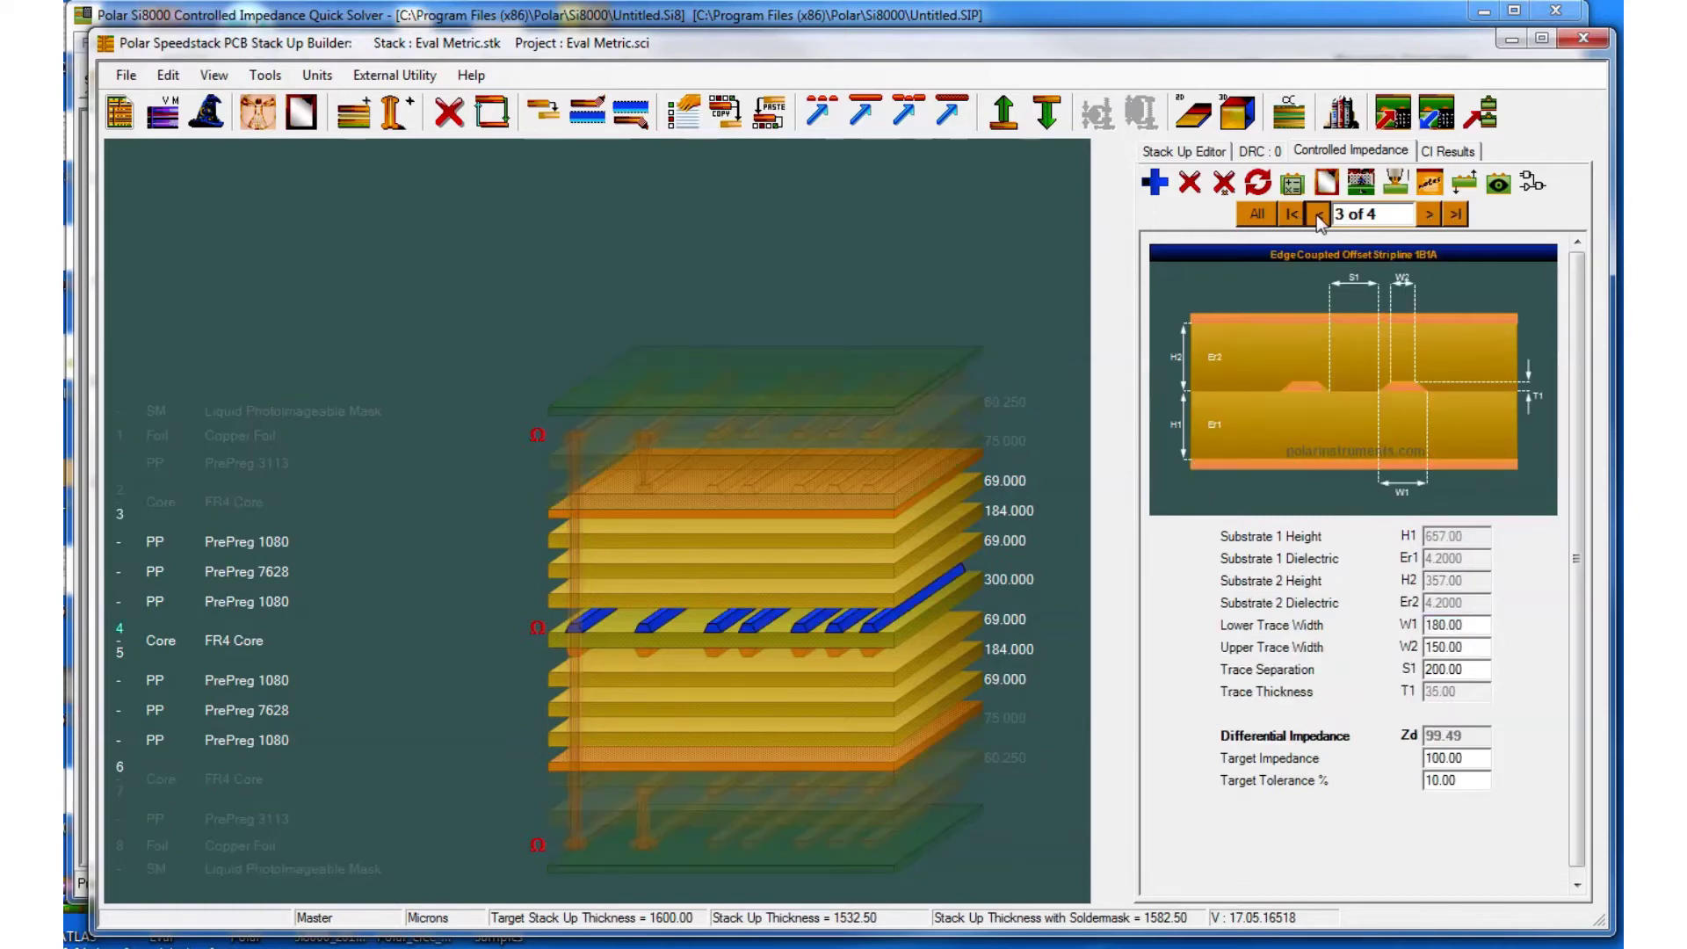
{"action": "left_click", "coordinate": [1318, 215]}
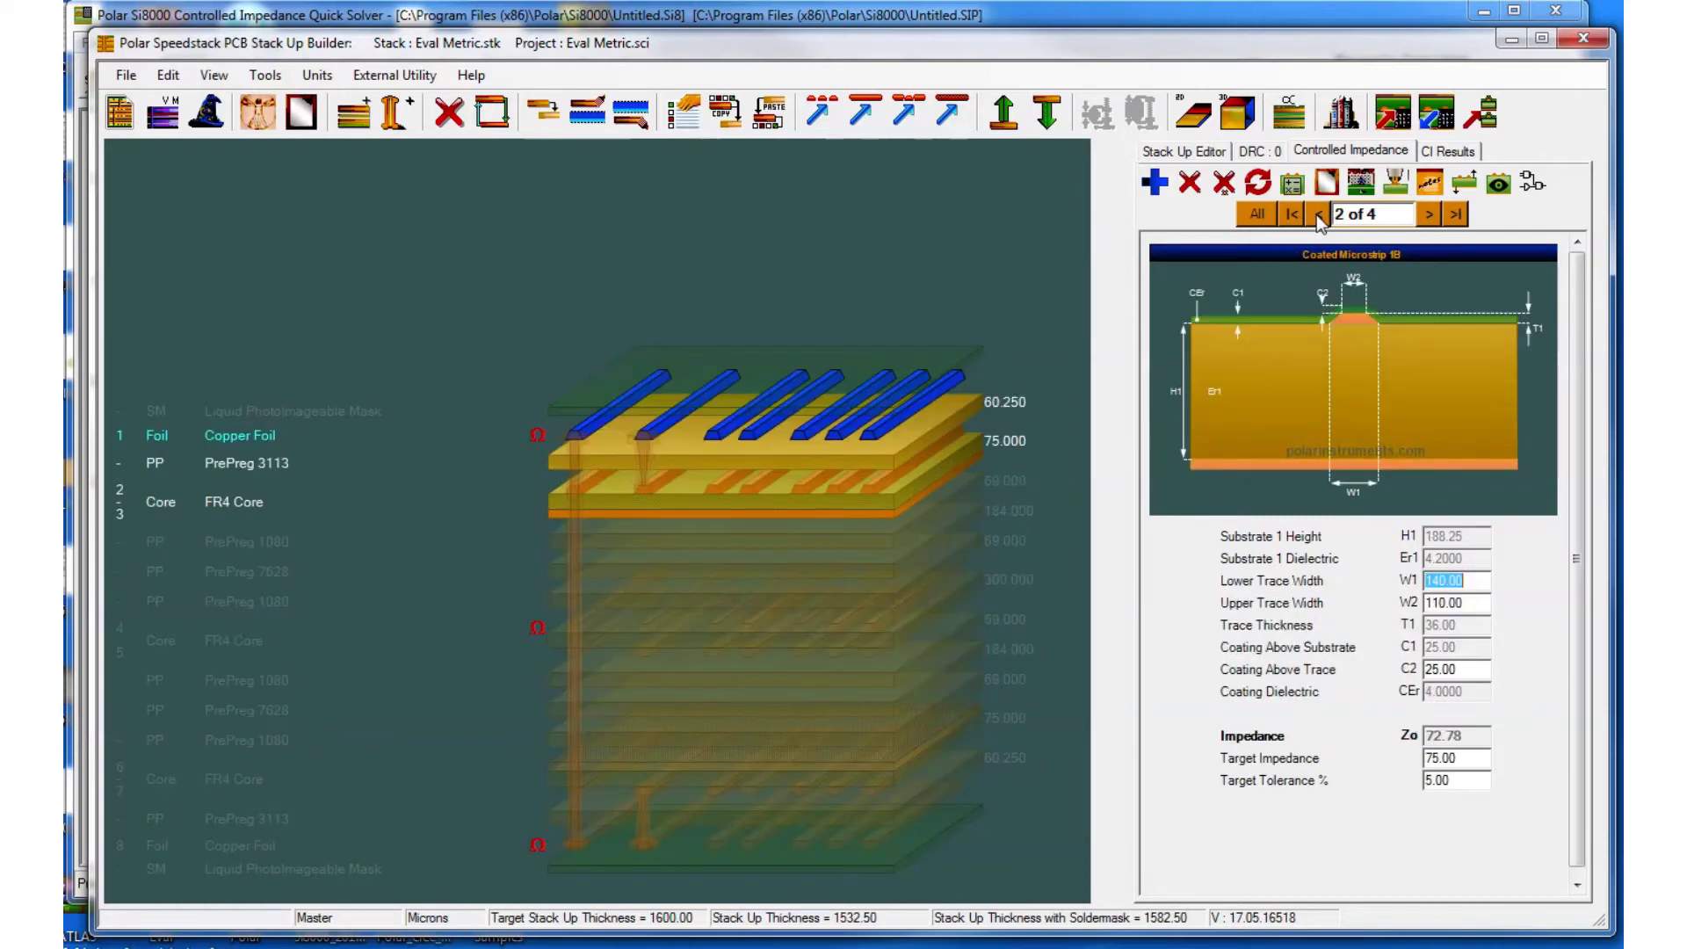
{"action": "left_click", "coordinate": [1429, 214]}
{"action": "left_click", "coordinate": [718, 17]}
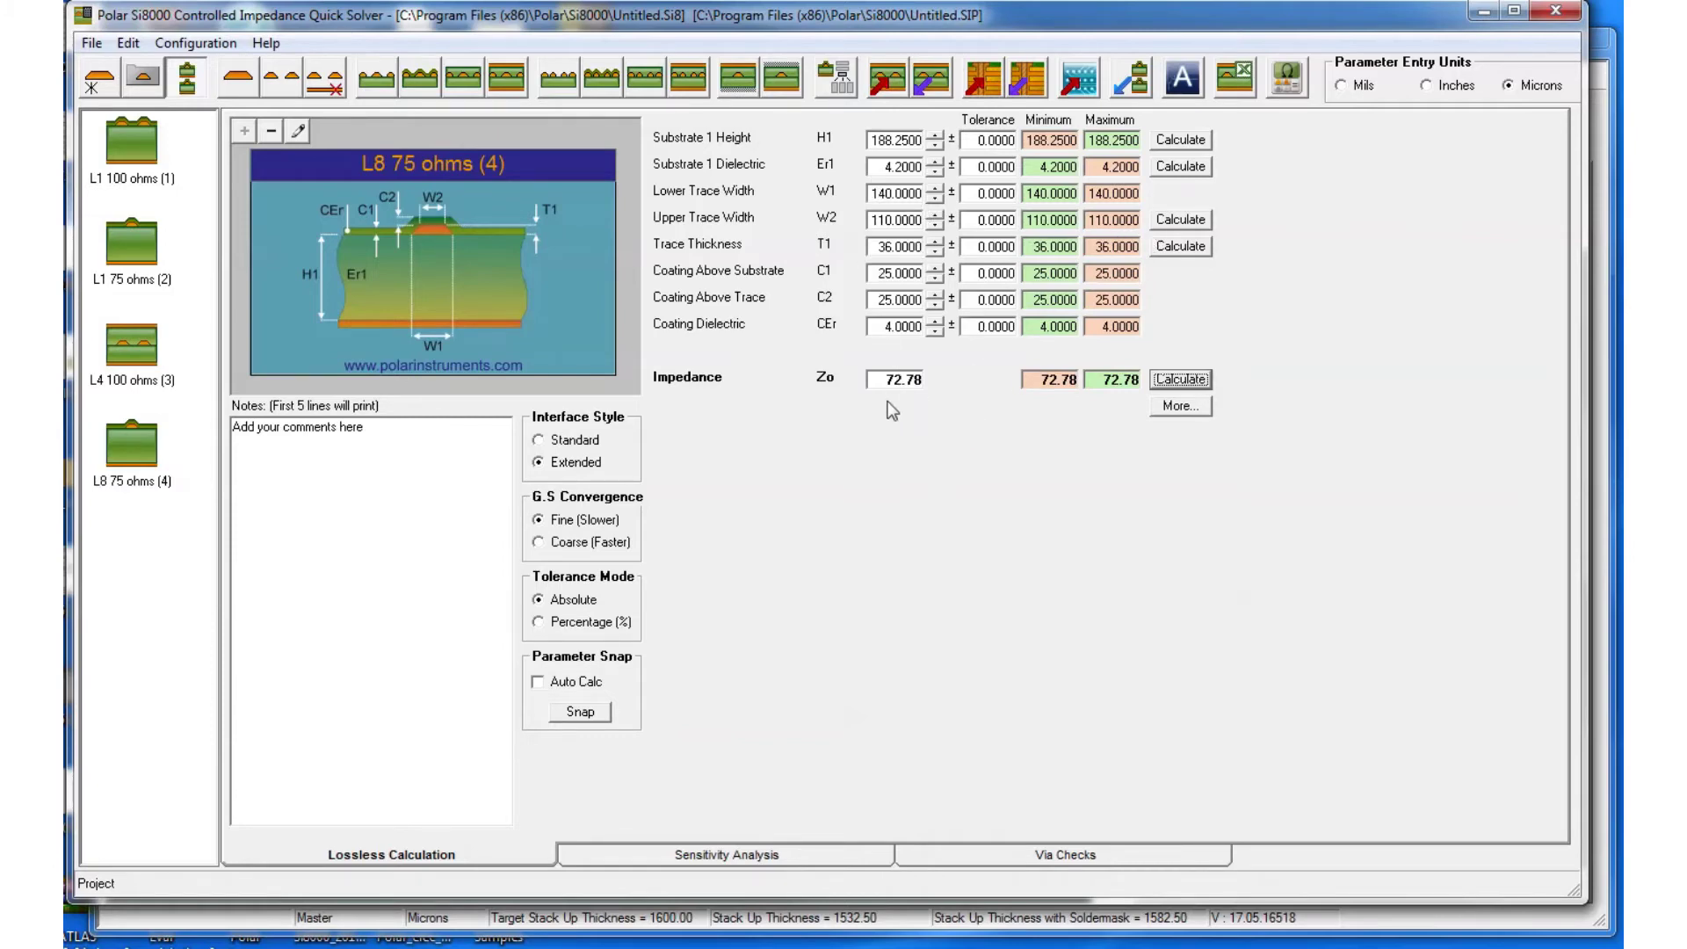
Solve the L8 75 ohms (4) trace widths for a 75 ohm impedance target
{"action": "left_click_drag", "start_coordinate": [888, 378], "coordinate": [930, 379]}
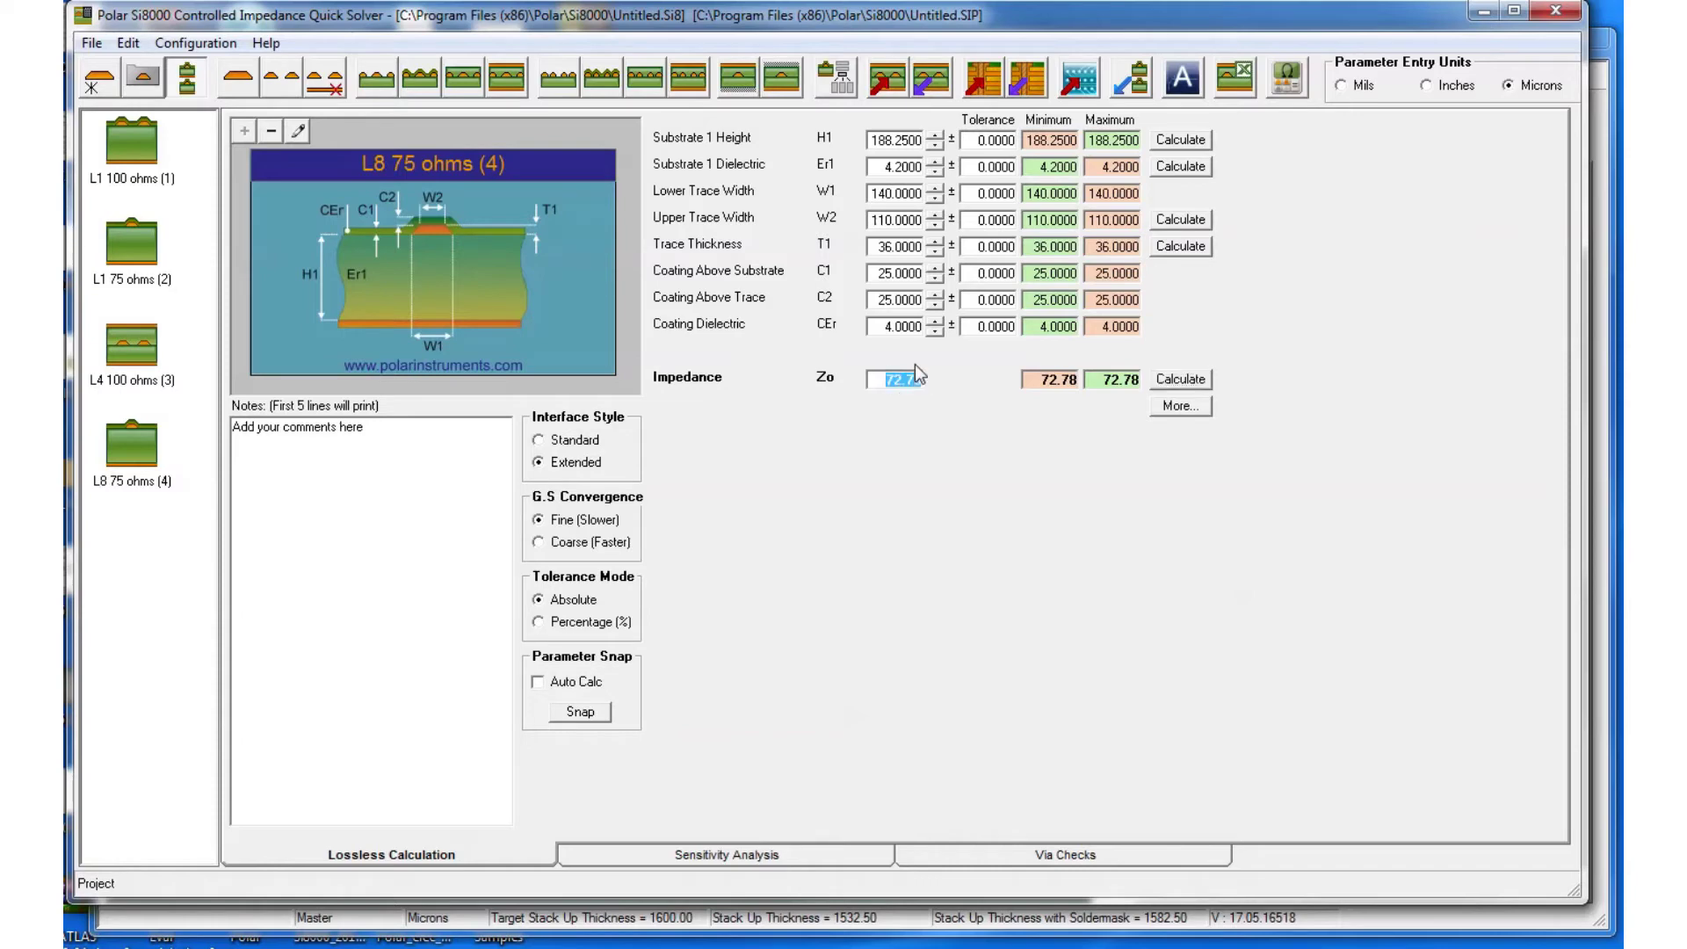
{"action": "type", "text": "75"}
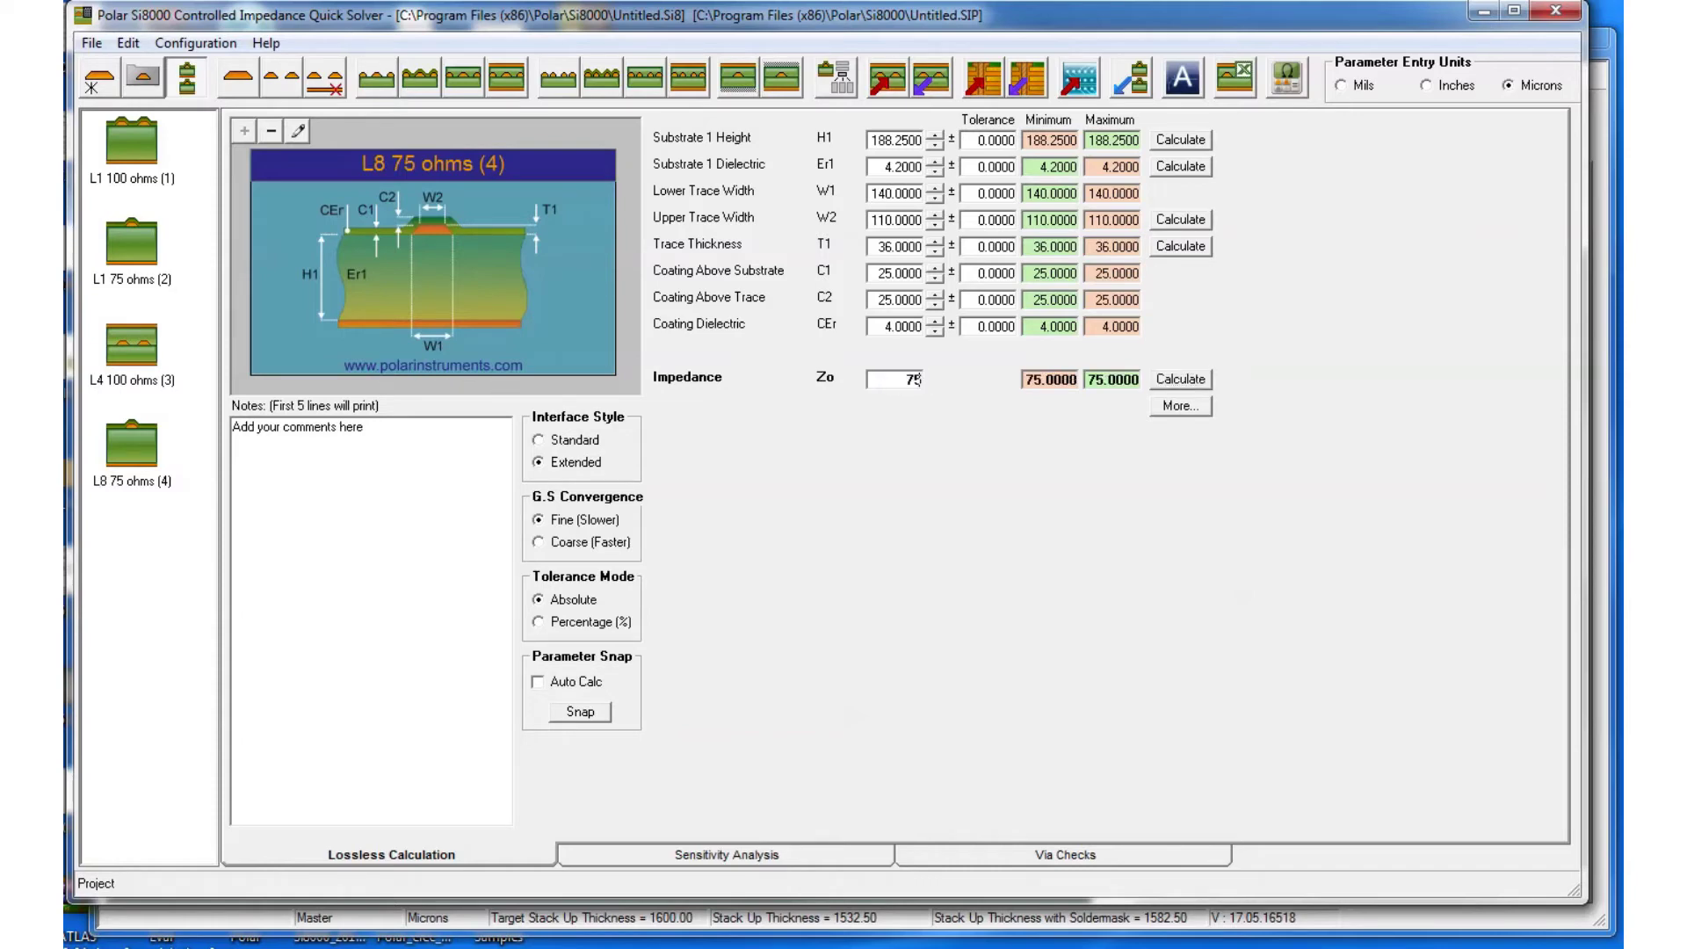
{"action": "left_click", "coordinate": [1160, 227]}
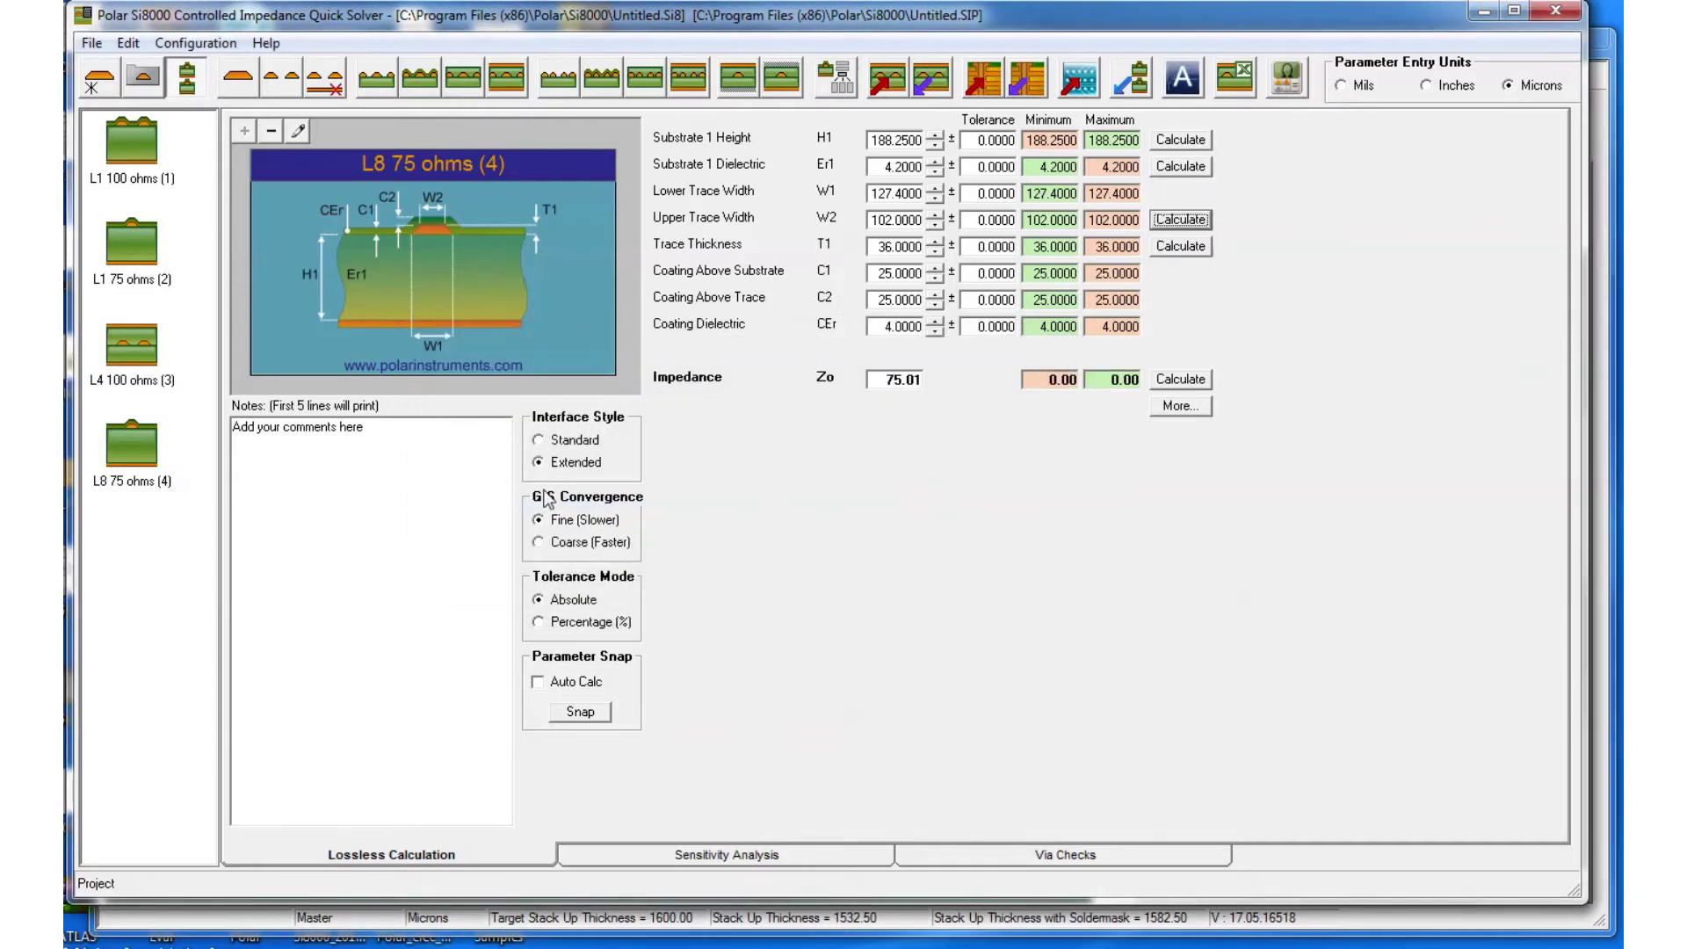
Set 10% percentage tolerances on both trace widths and recalculate the impedance range
{"action": "left_click", "coordinate": [540, 623]}
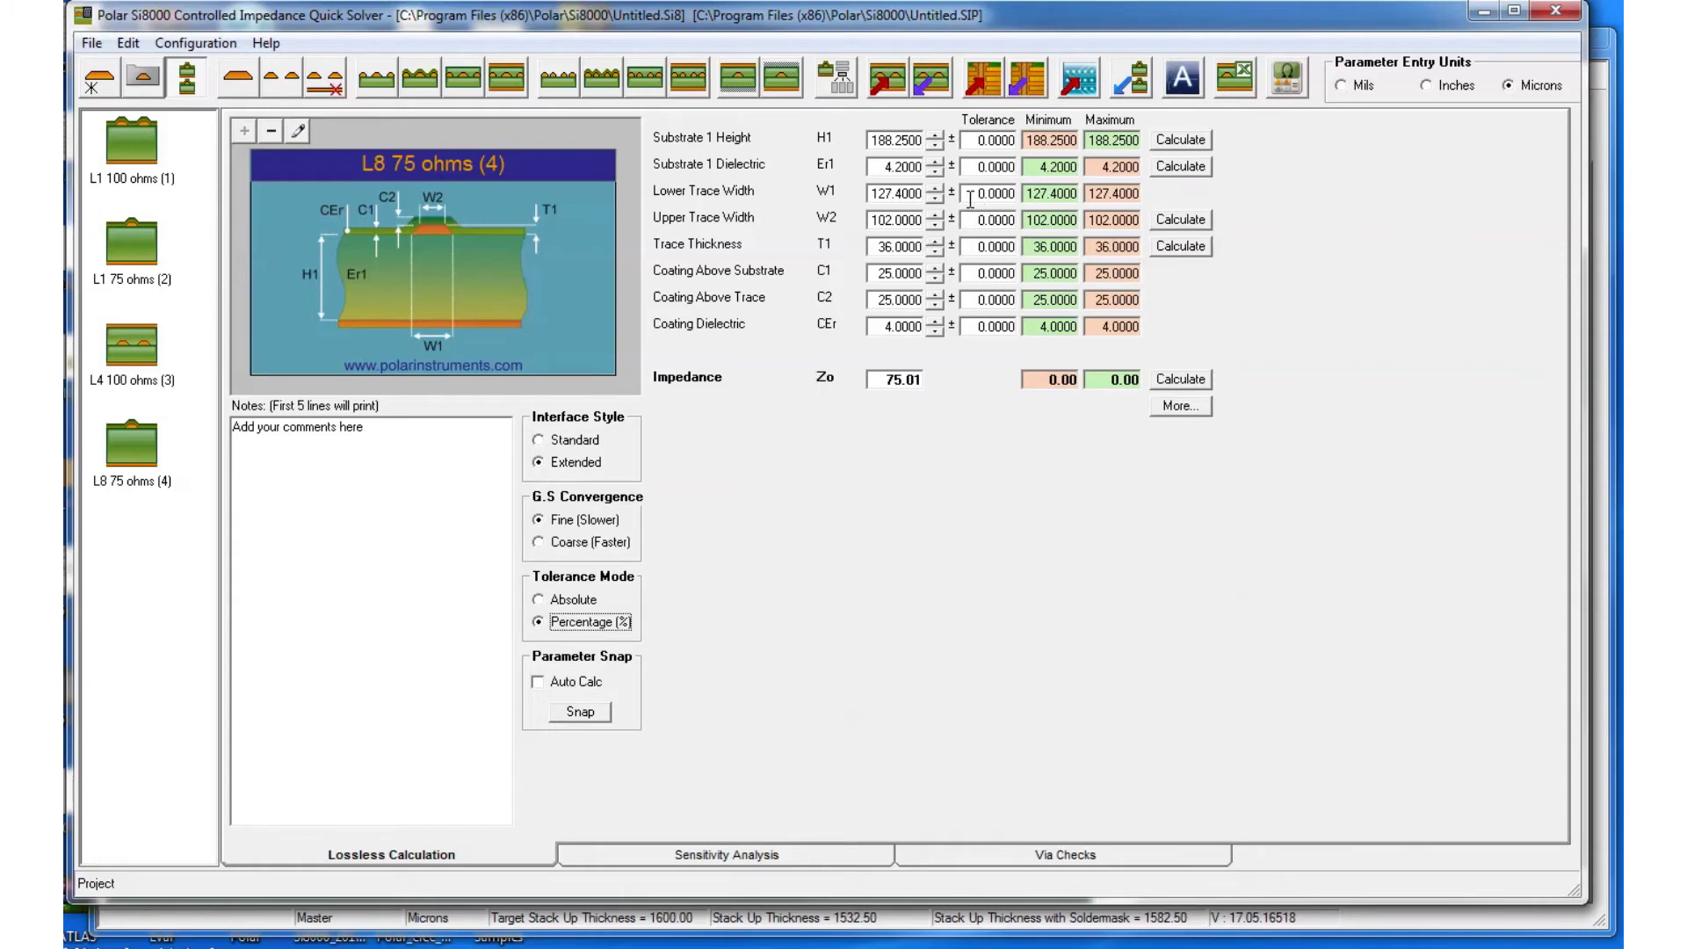
{"action": "left_click_drag", "start_coordinate": [970, 195], "coordinate": [1006, 189]}
{"action": "type", "text": "10"}
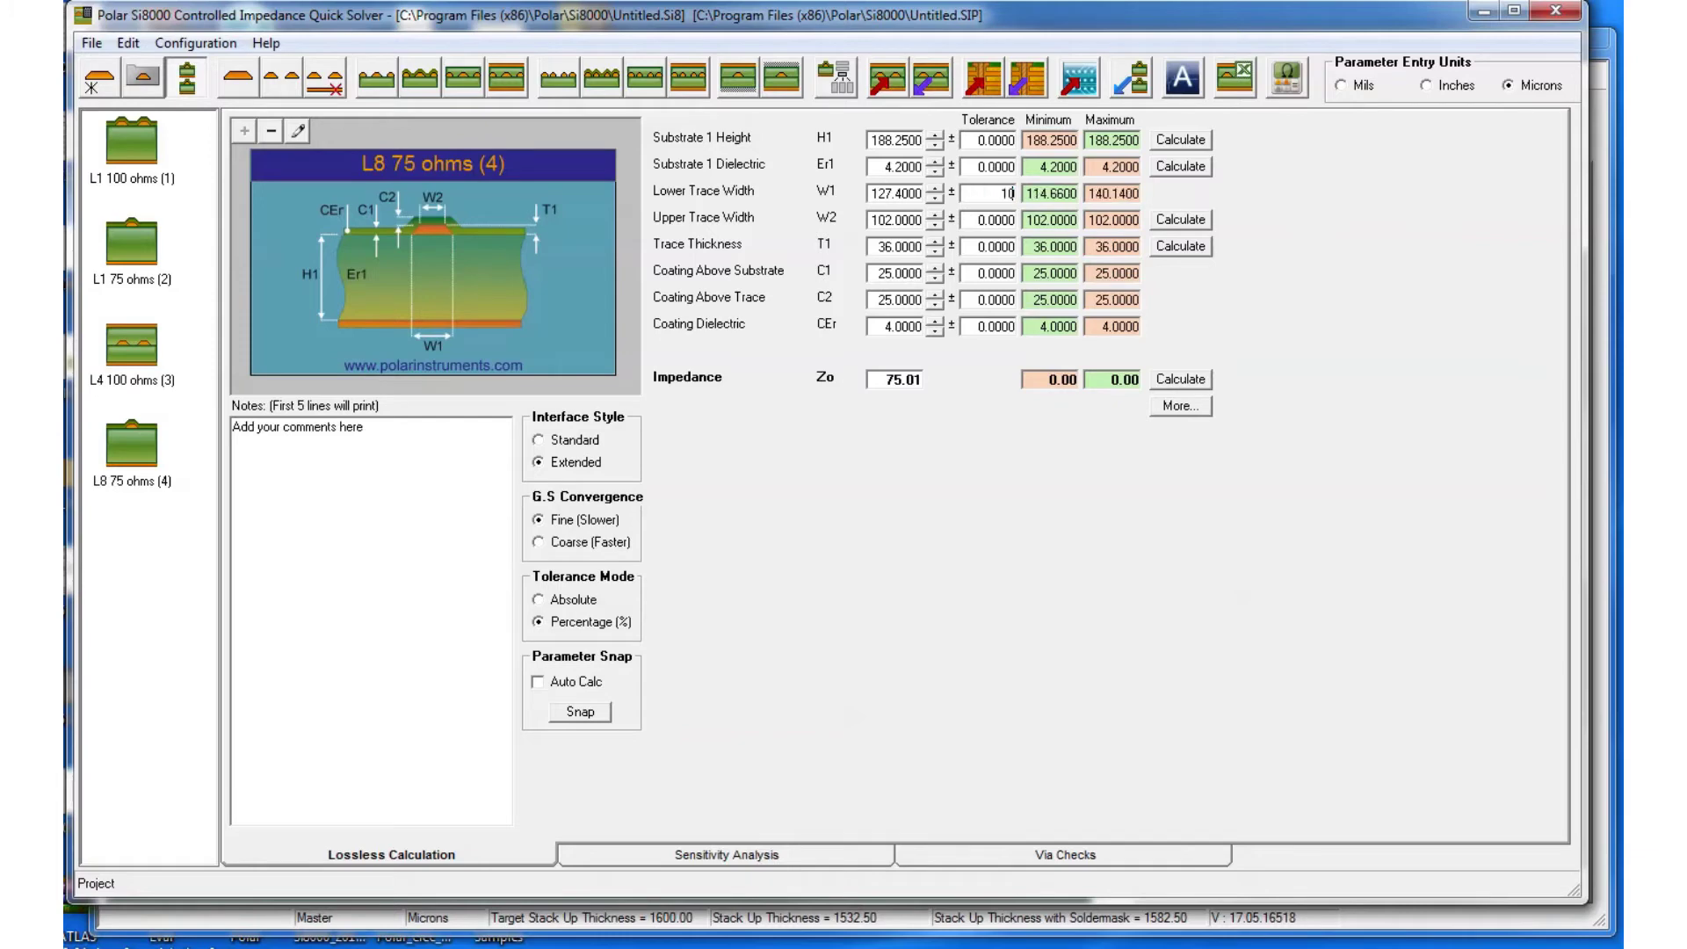
{"action": "left_click_drag", "start_coordinate": [975, 221], "coordinate": [1057, 222]}
{"action": "type", "text": "10"}
{"action": "left_click", "coordinate": [1177, 379]}
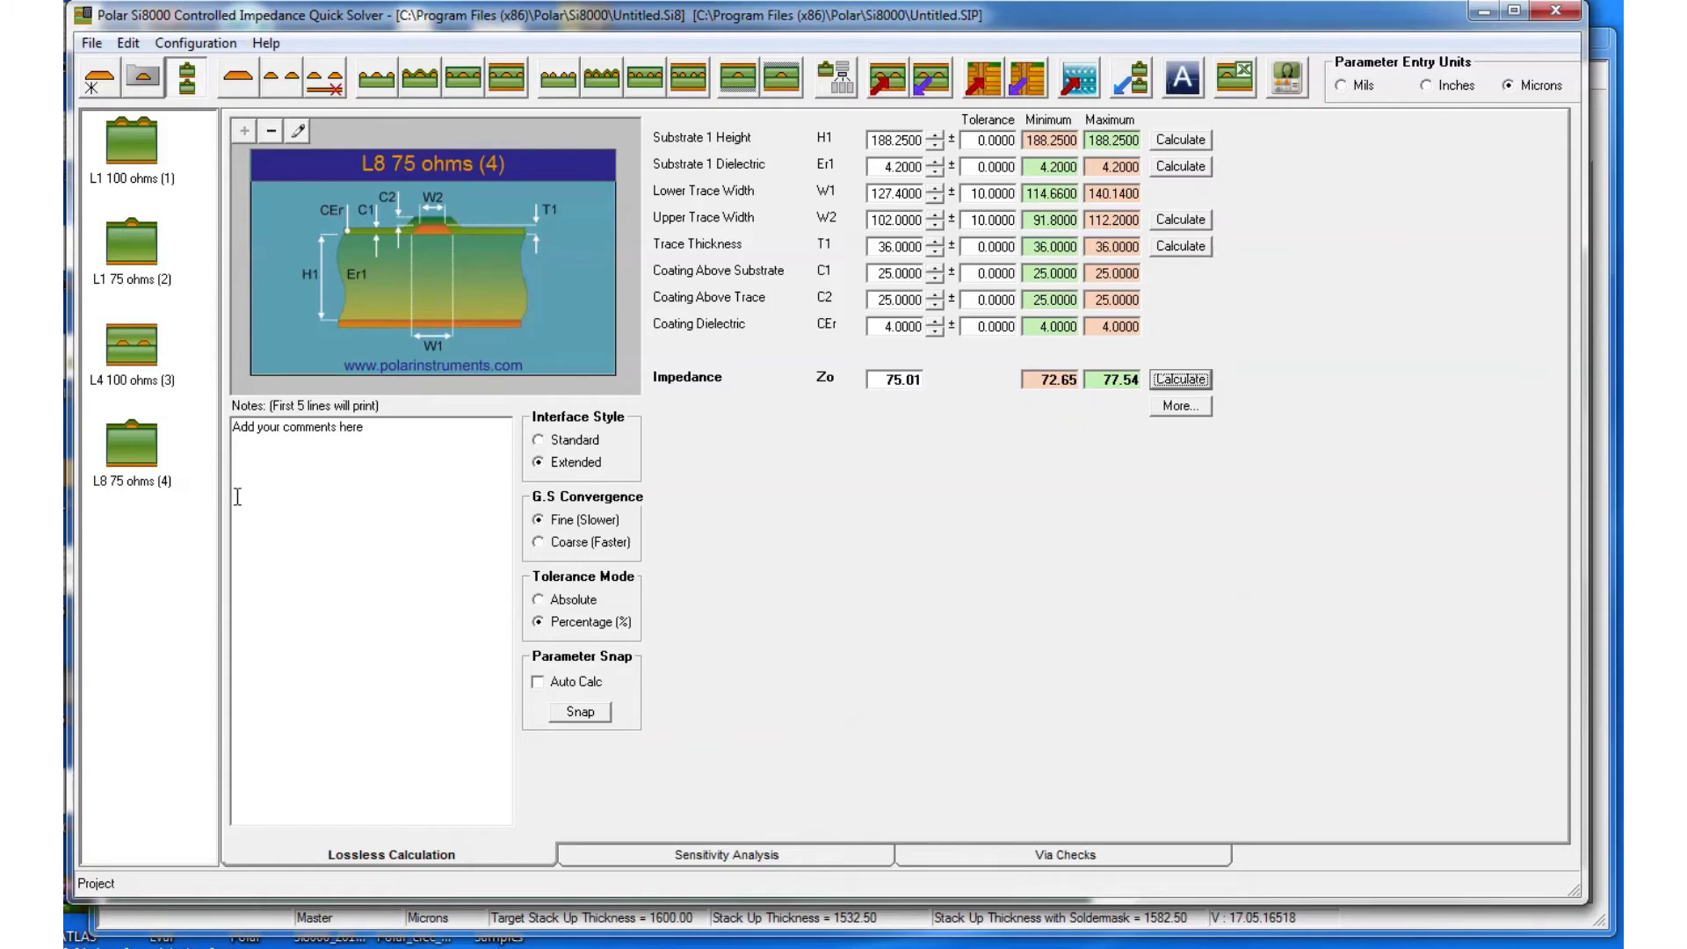
Recalculate L8 75 ohms (4) at 75.01 ohms, range 72.65–77.54, and open L1 75 ohms (2)
{"action": "left_click", "coordinate": [130, 457]}
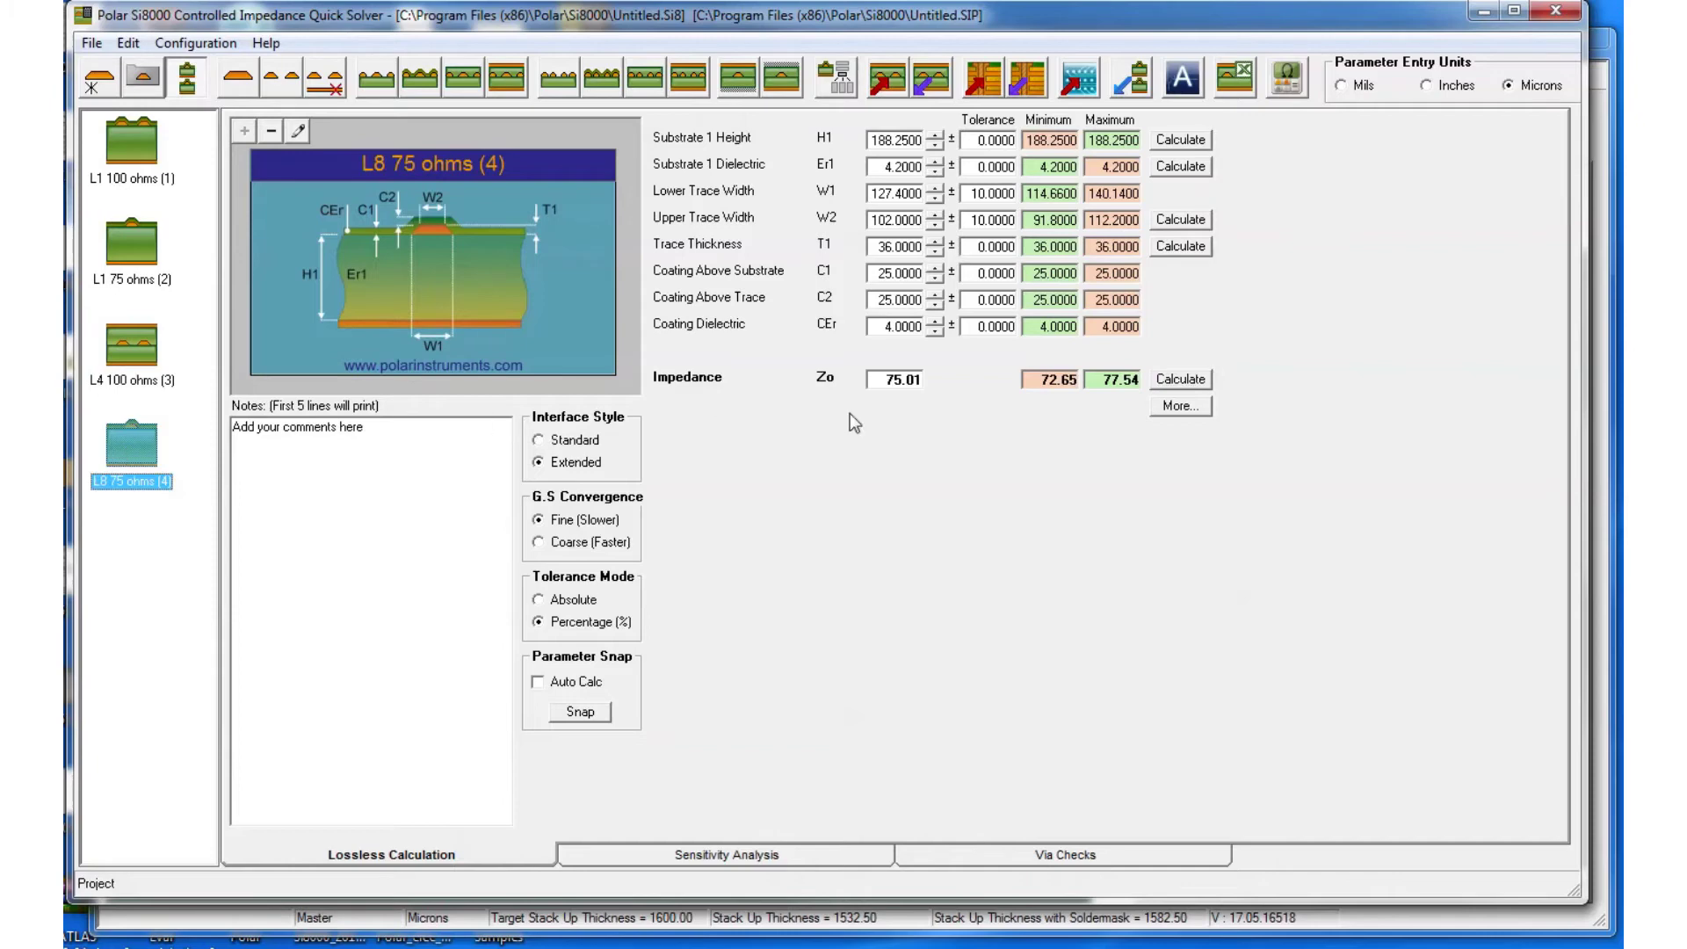
{"action": "left_click", "coordinate": [1169, 386]}
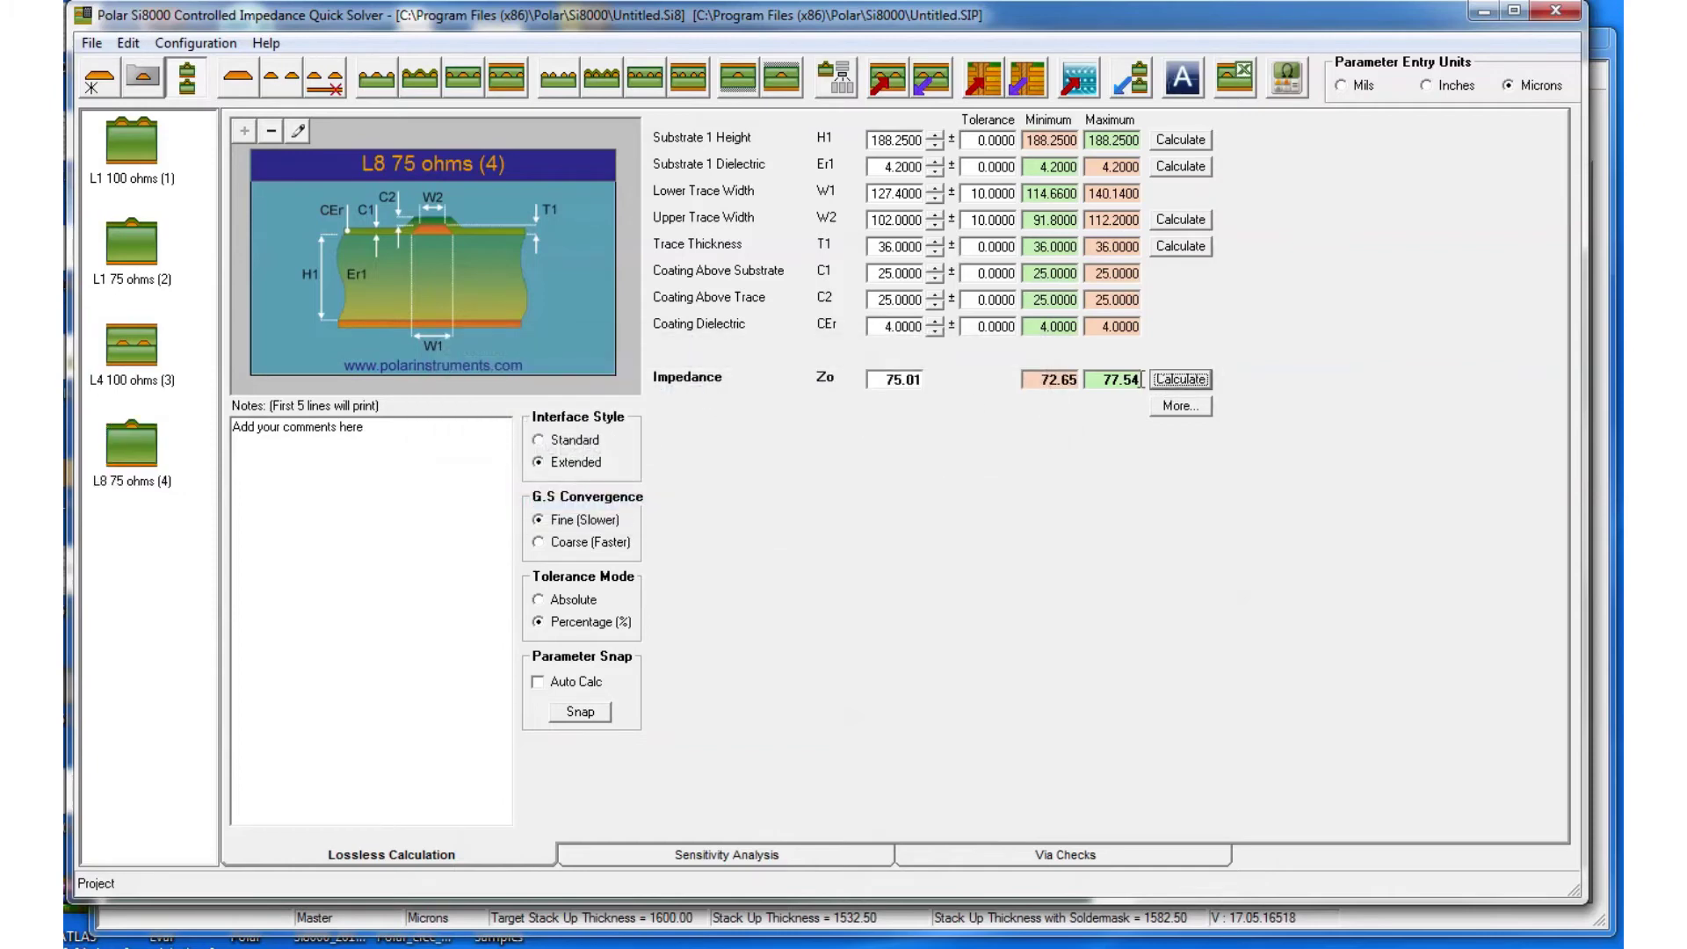
{"action": "left_click", "coordinate": [130, 252]}
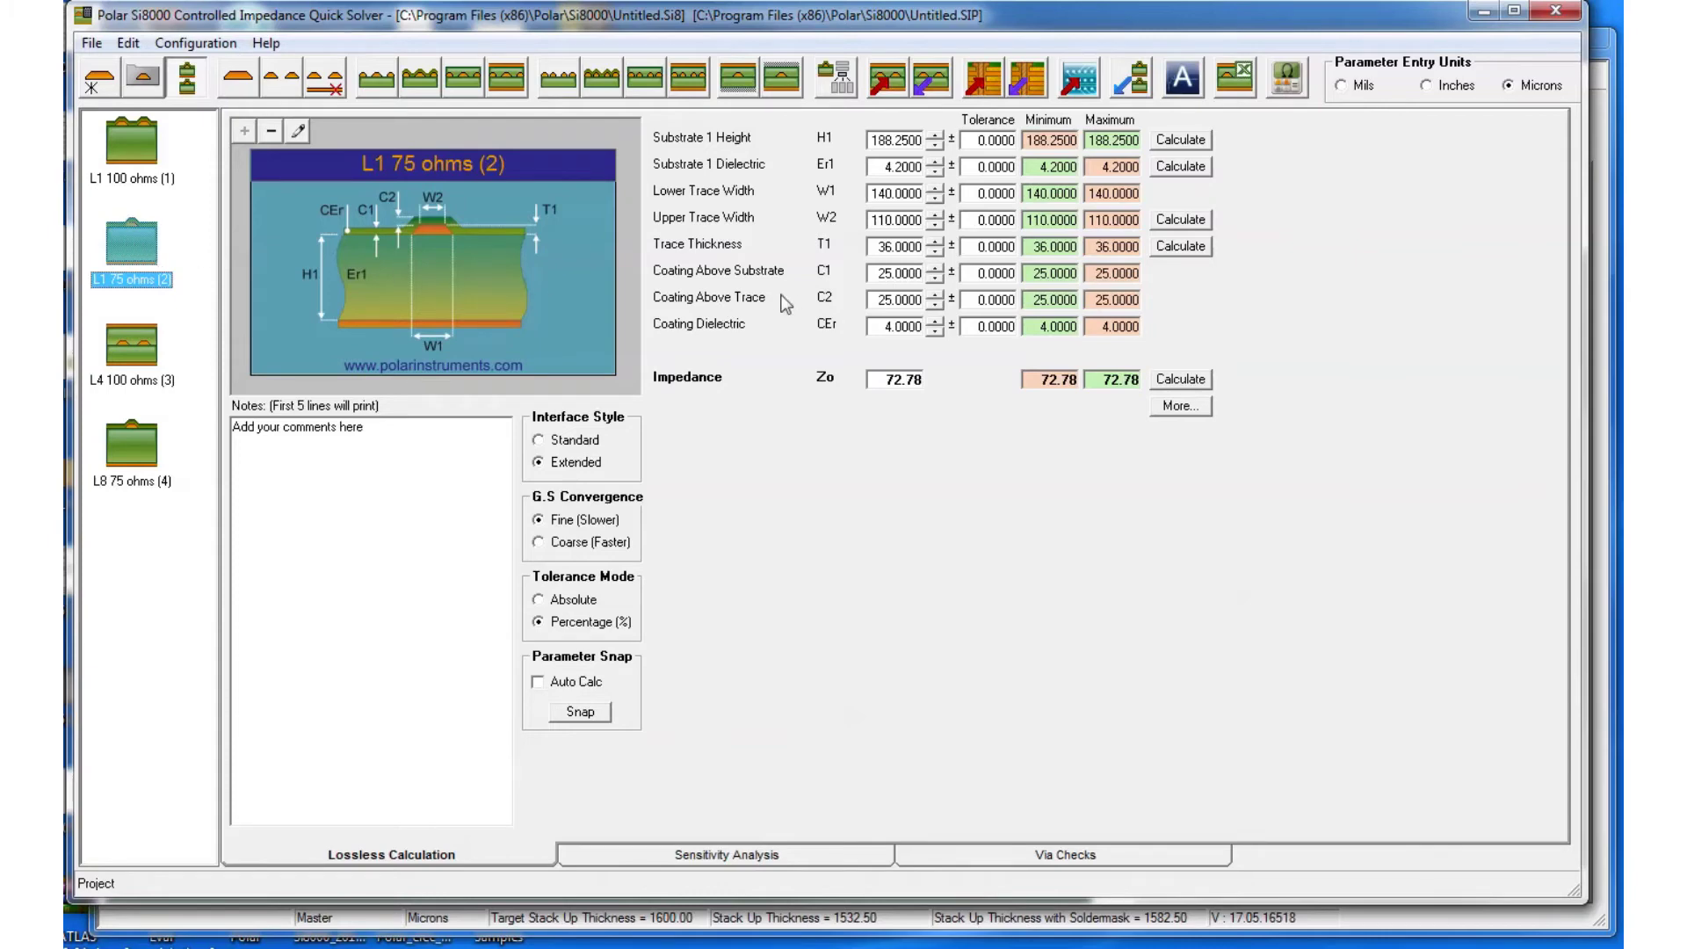
Solve L1 75 ohms (2) to 127.4 and 102 micron widths at 75.01 ohms and copy it to Speedstack
{"action": "left_click", "coordinate": [906, 381]}
{"action": "double_click", "coordinate": [907, 380]}
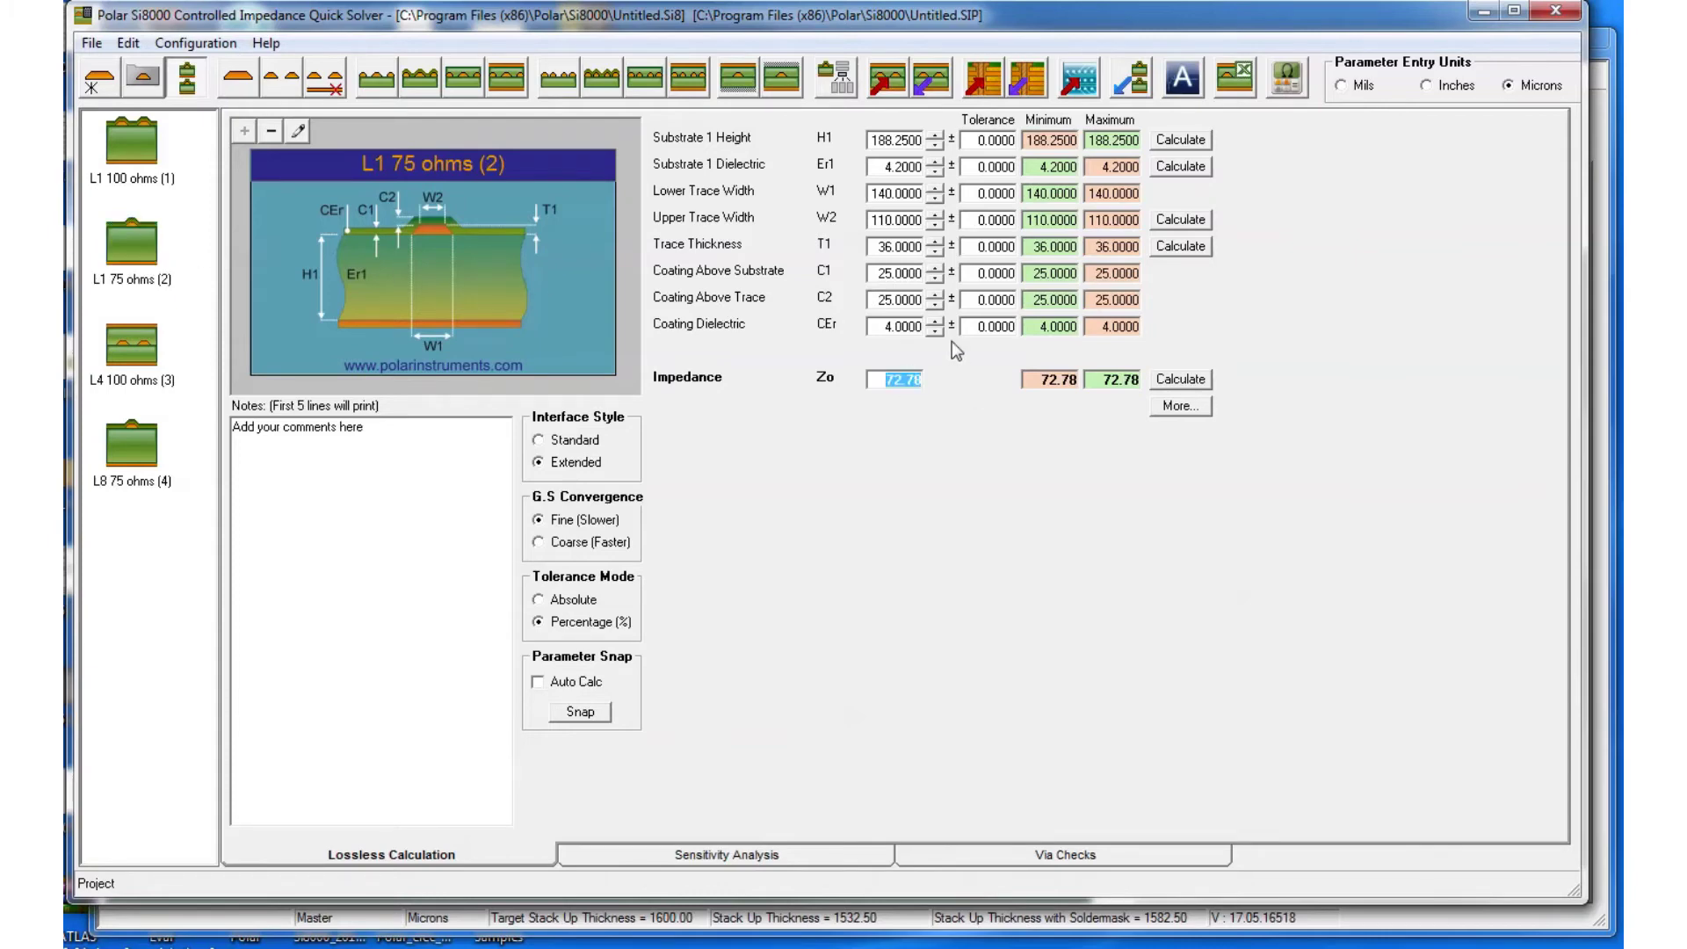
{"action": "type", "text": "75"}
{"action": "left_click", "coordinate": [1168, 222]}
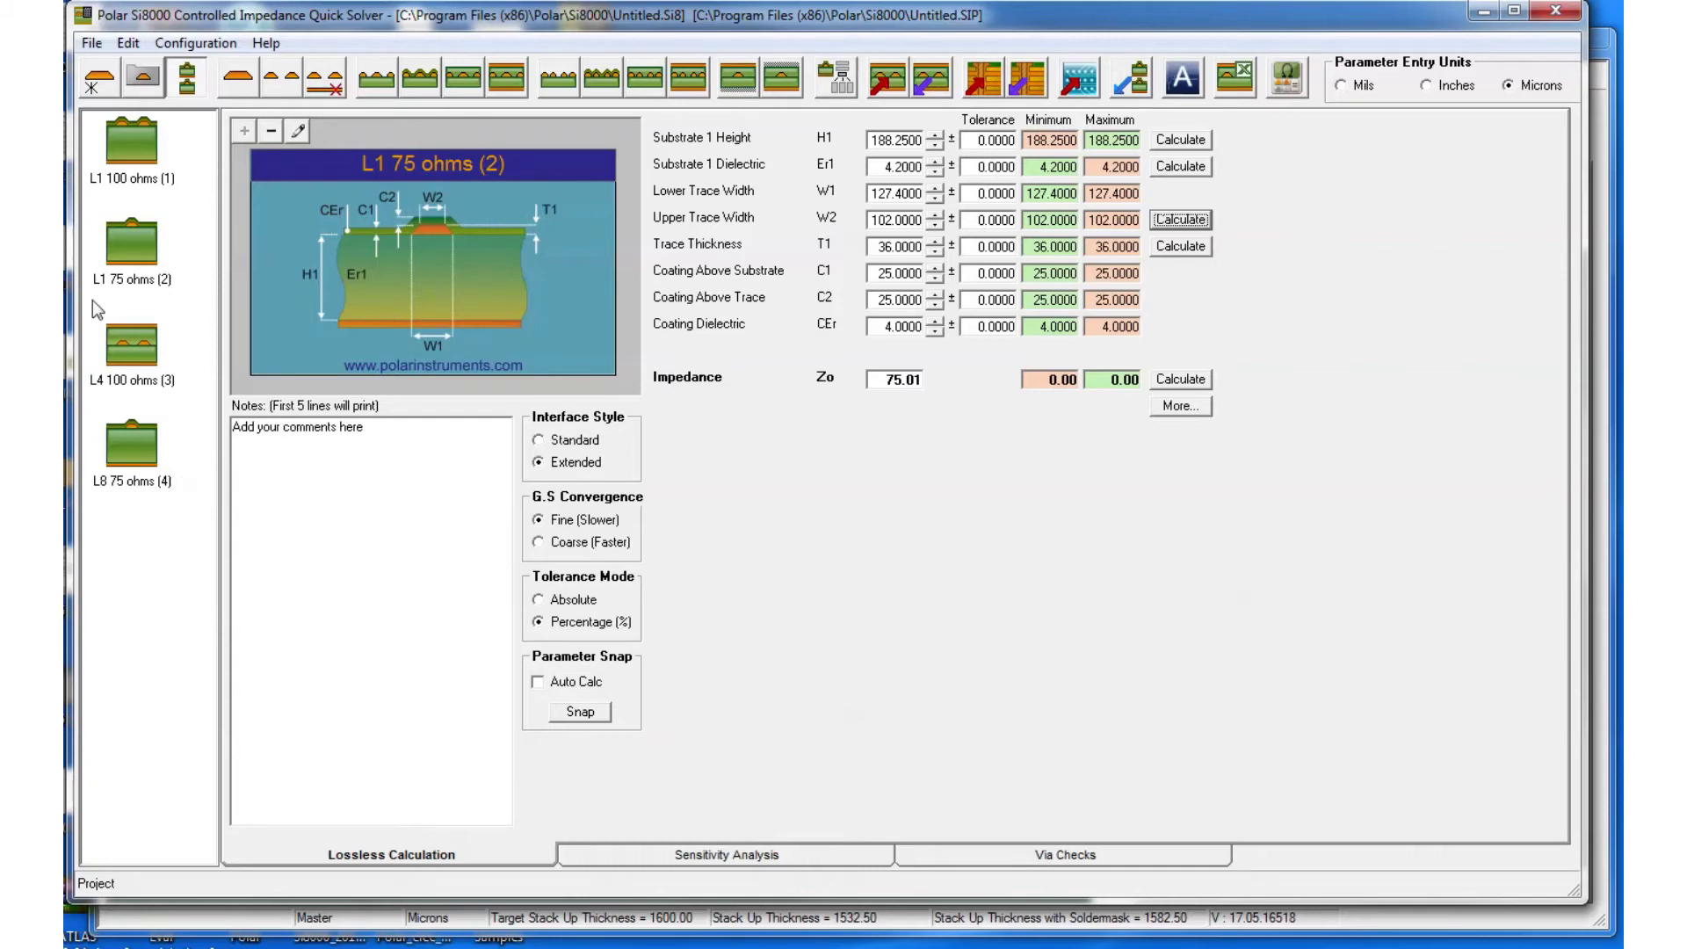
{"action": "left_click", "coordinate": [132, 253]}
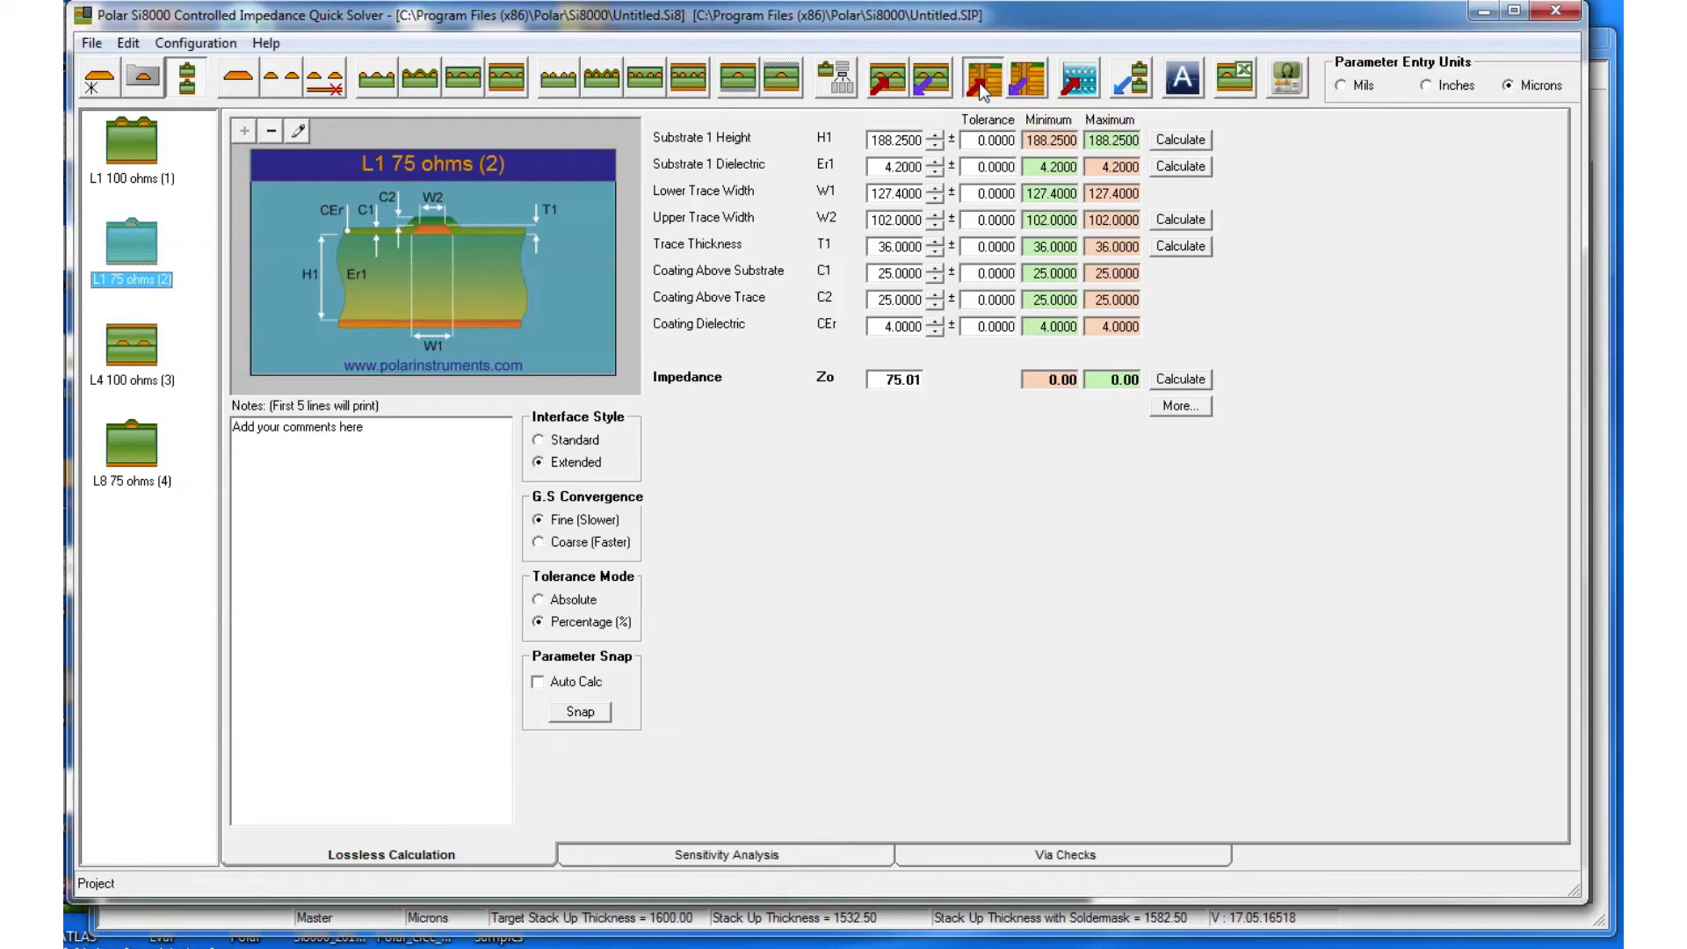
{"action": "left_click", "coordinate": [889, 925]}
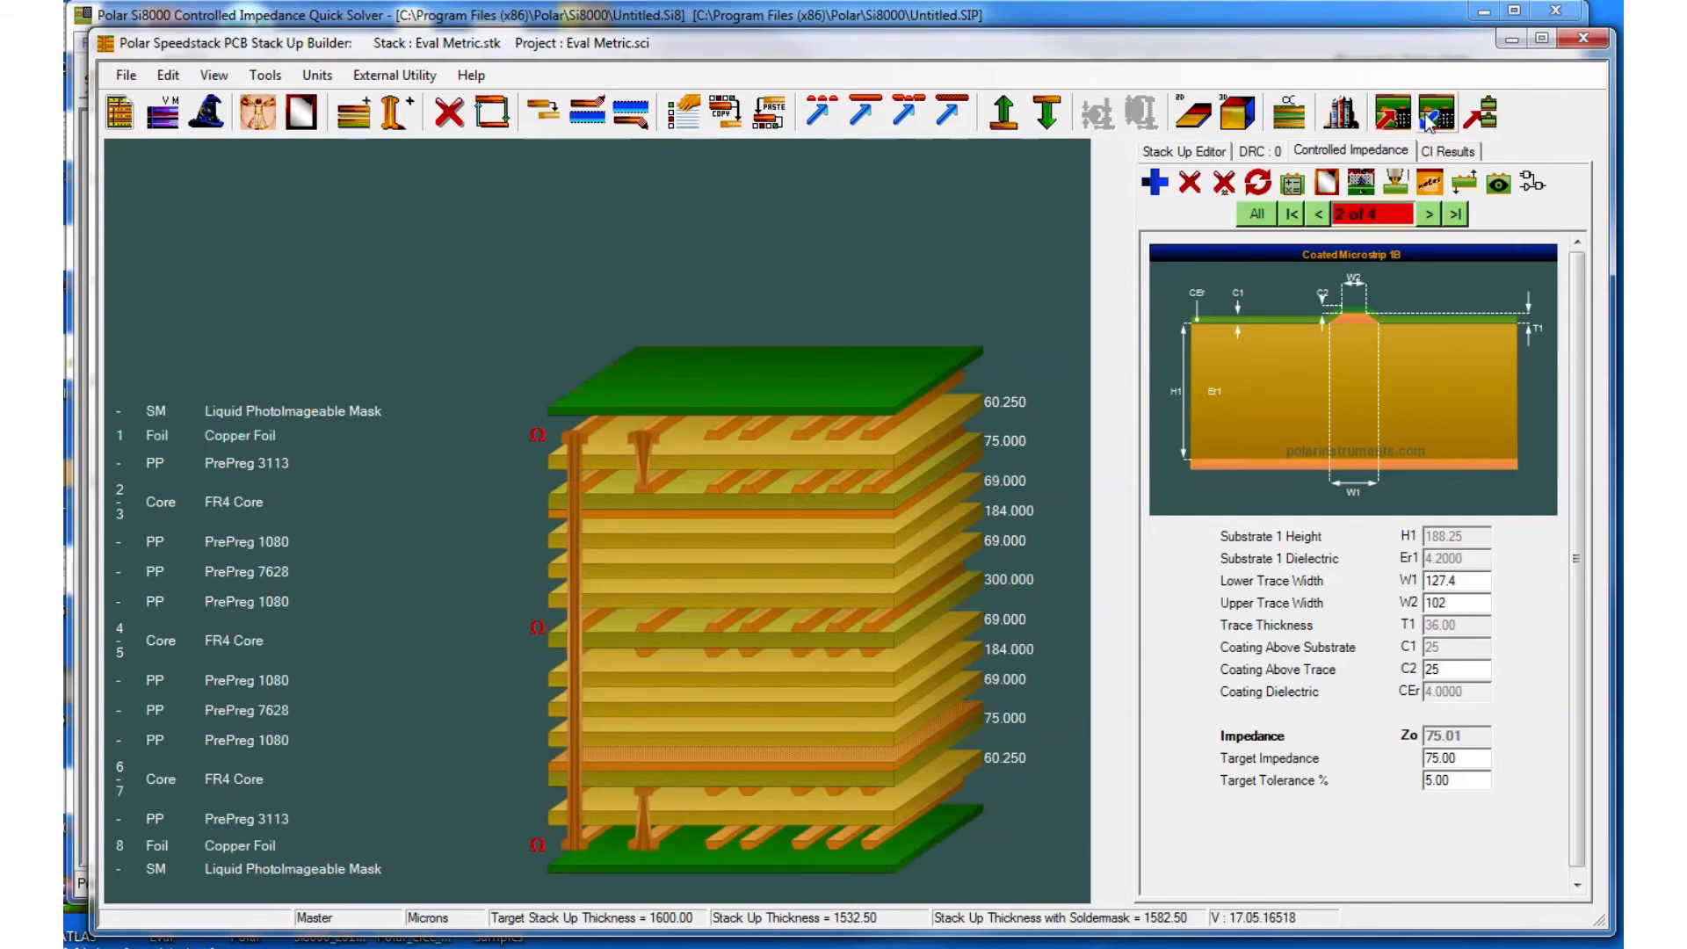
Move Speedstack to structure 4 of 4 and copy L8 75 ohms (4) over from Si8000
{"action": "left_click", "coordinate": [1423, 216]}
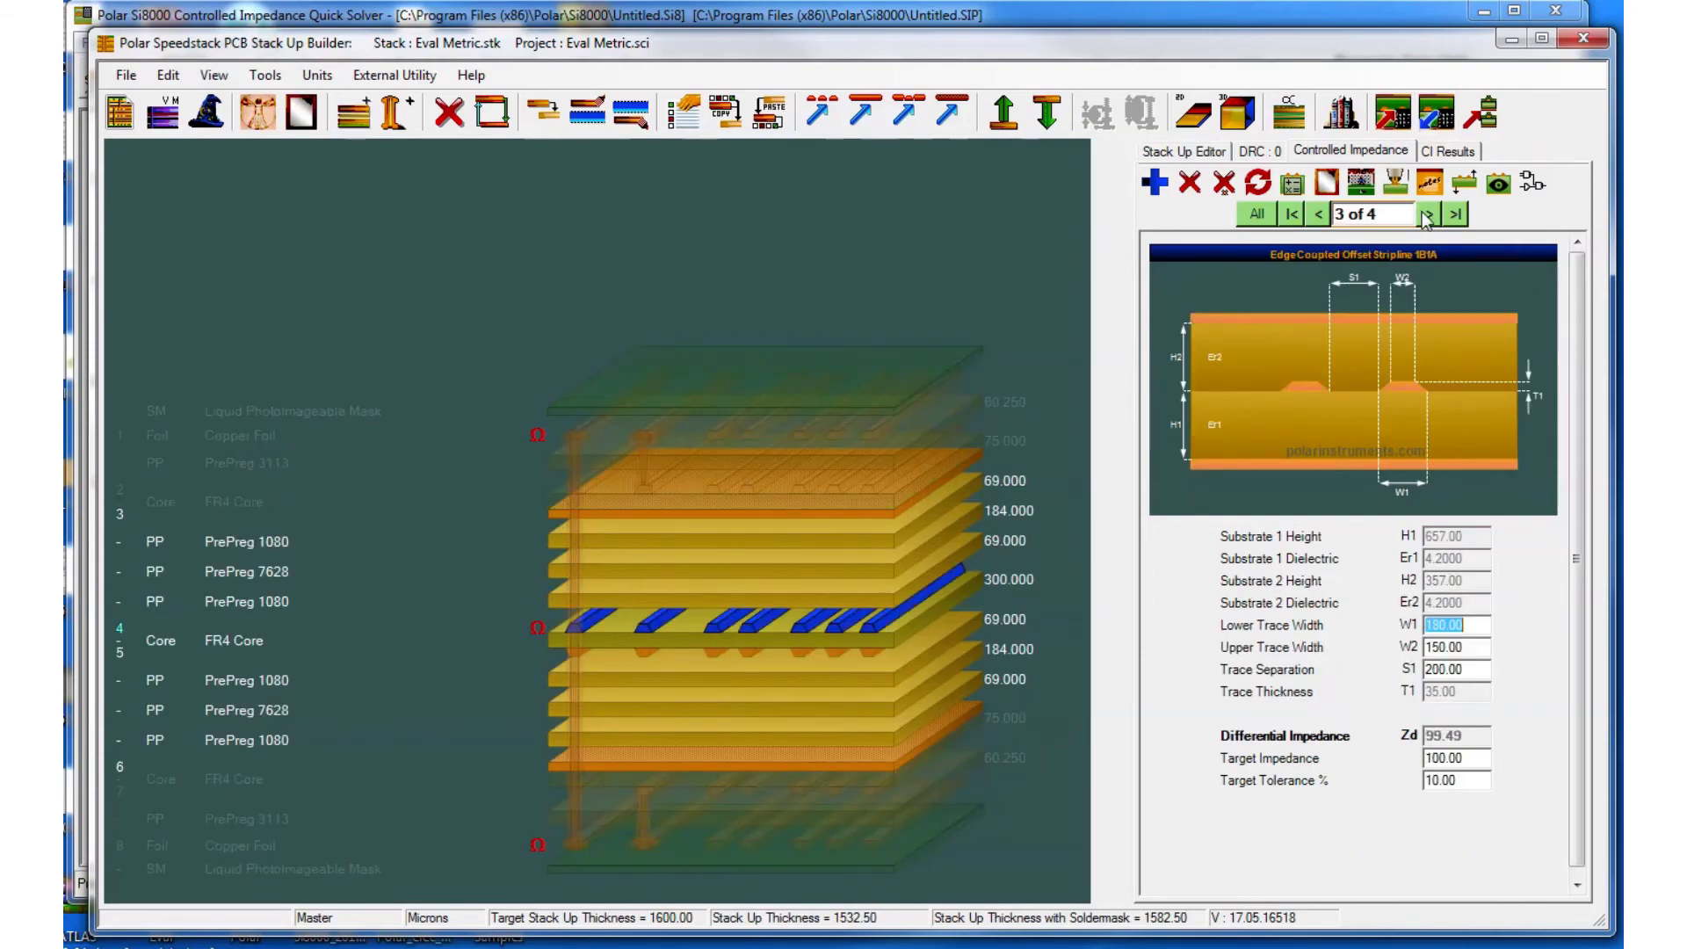
{"action": "left_click", "coordinate": [1425, 216]}
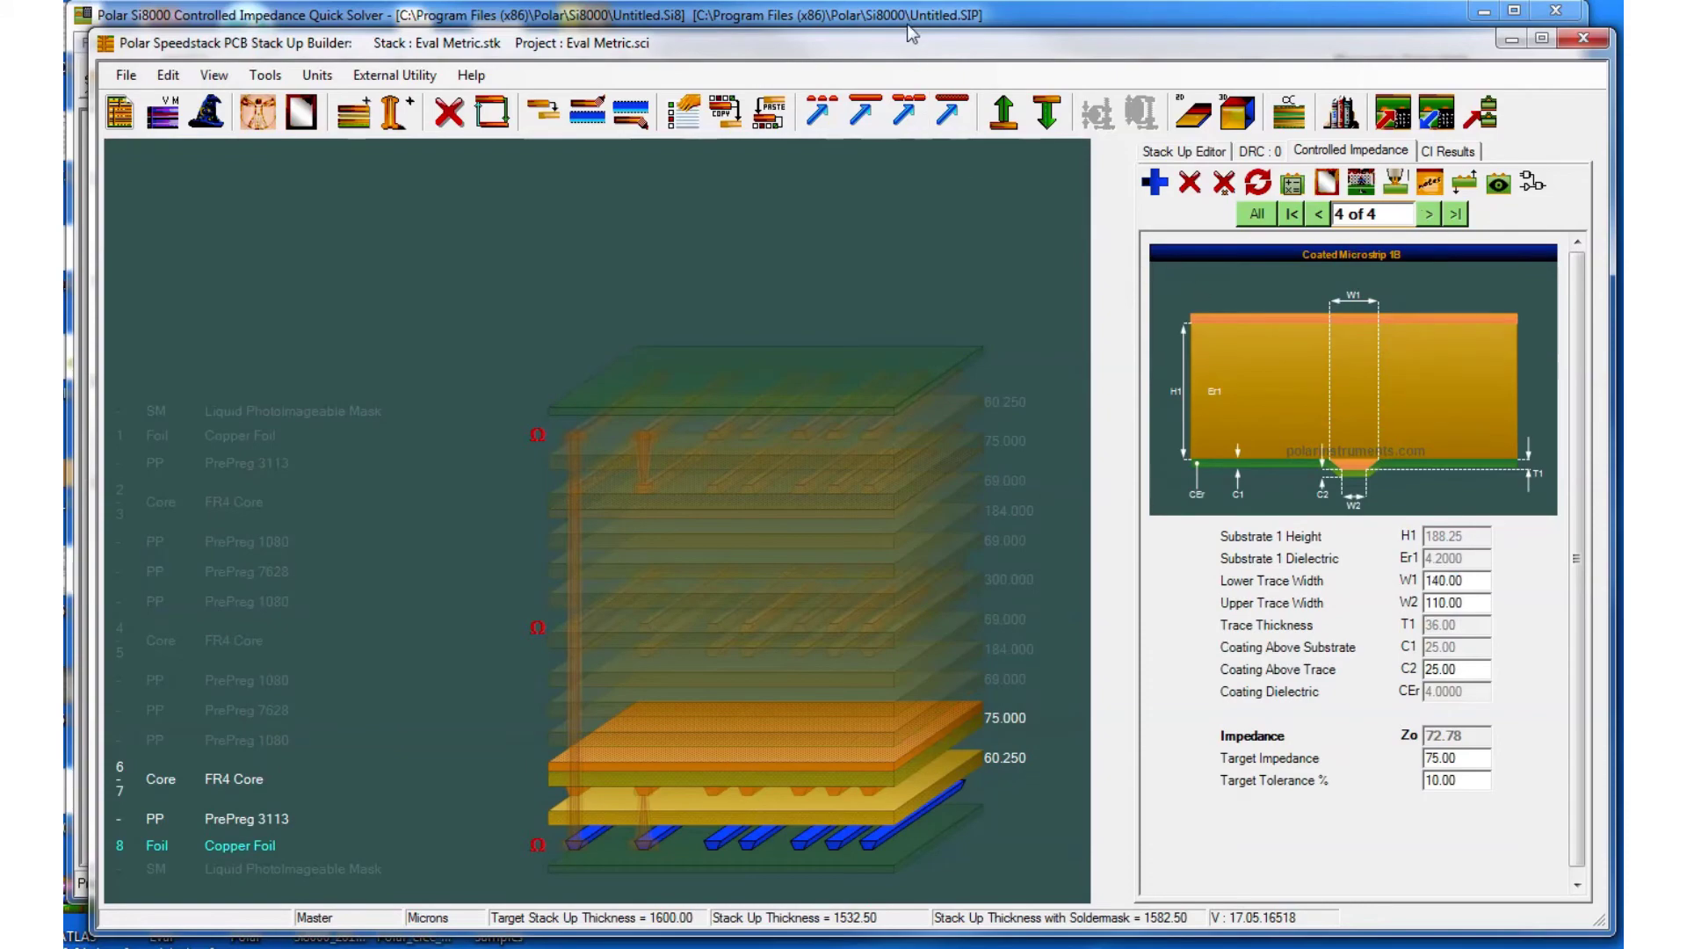
{"action": "left_click", "coordinate": [905, 14]}
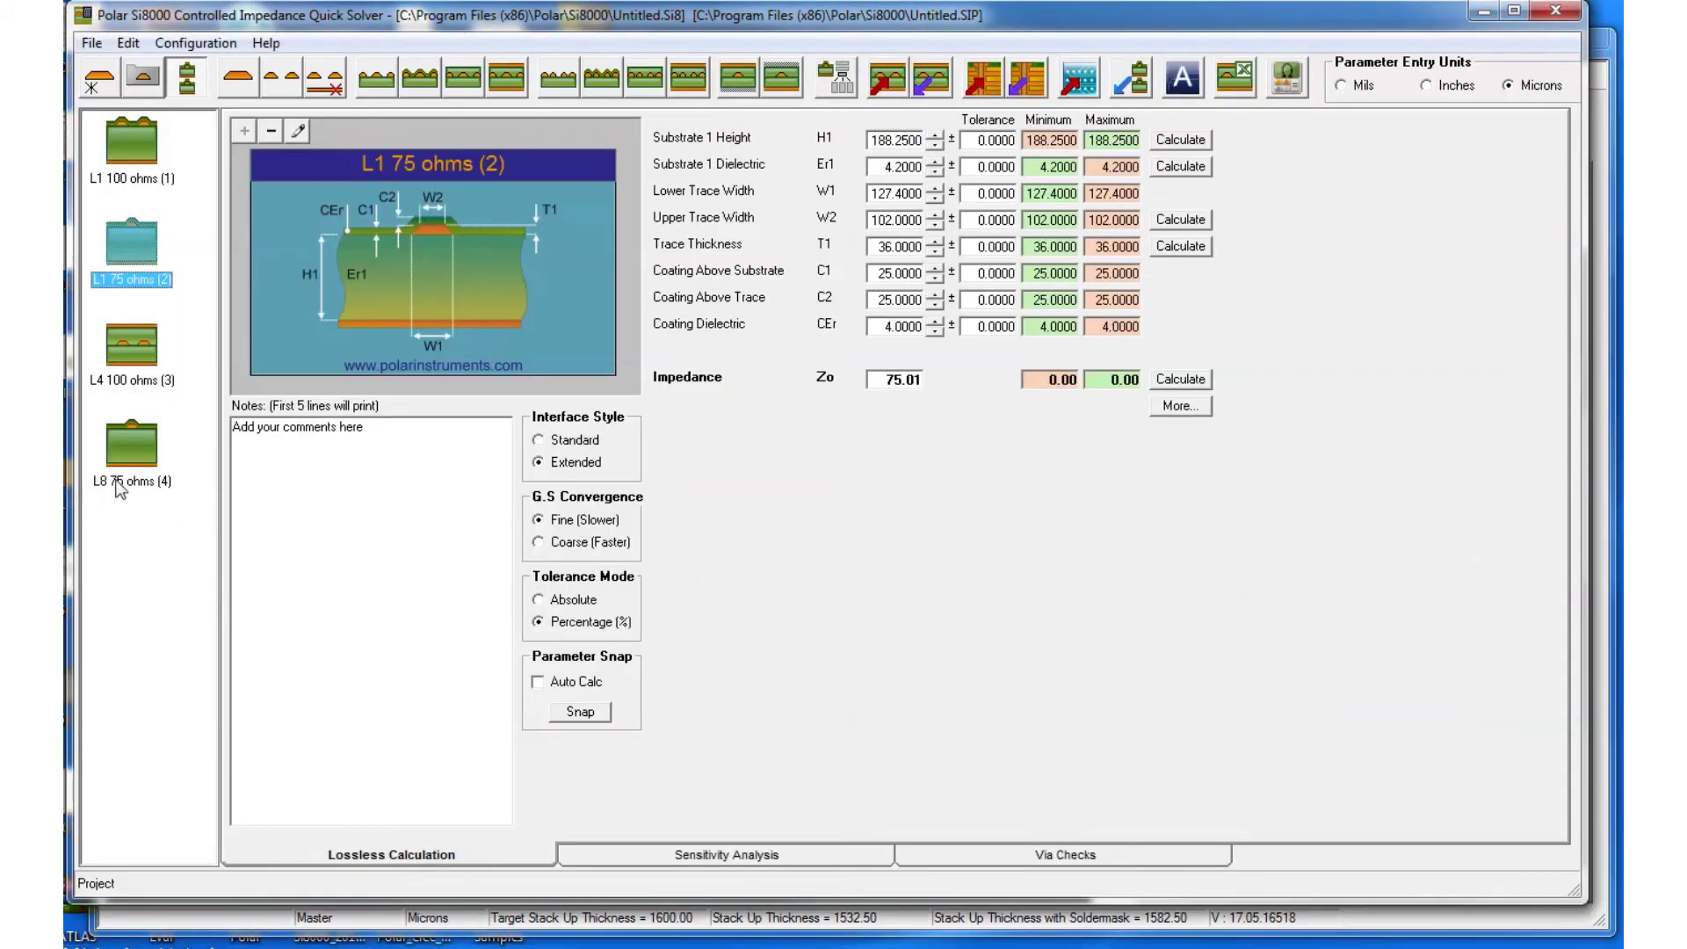
{"action": "left_click", "coordinate": [140, 461]}
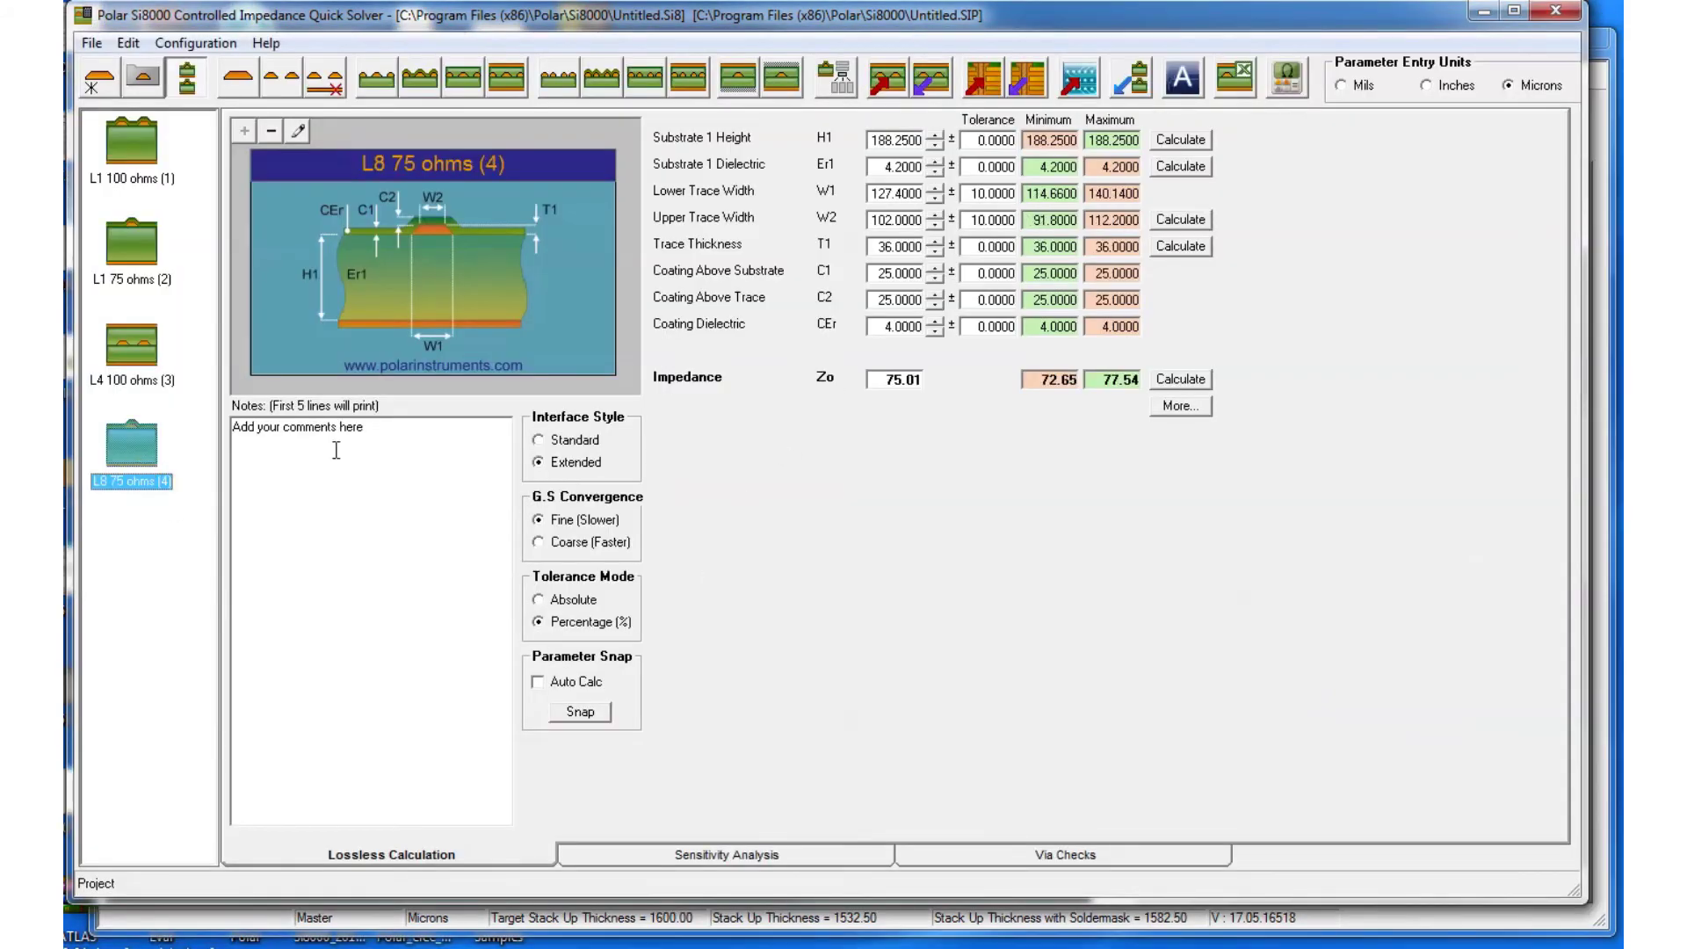
{"action": "left_click", "coordinate": [979, 87]}
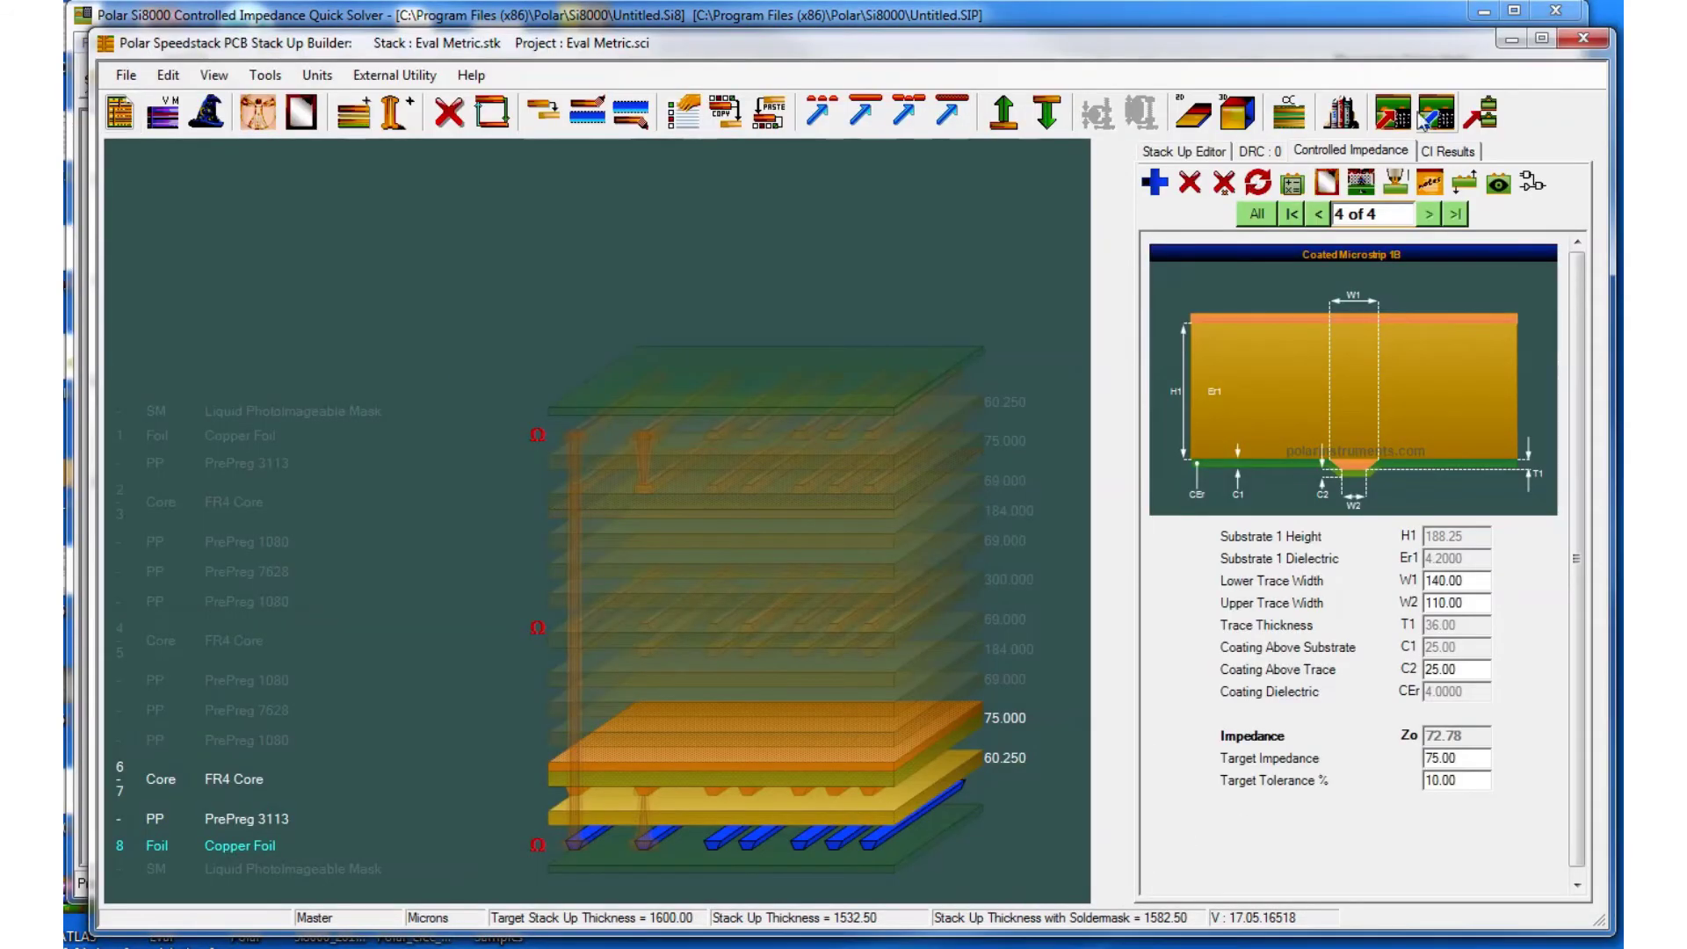
Import the 127.4 and 102 micron widths into structure 4 at 75.01 ohms, then review CI Results
{"action": "left_click", "coordinate": [1428, 120]}
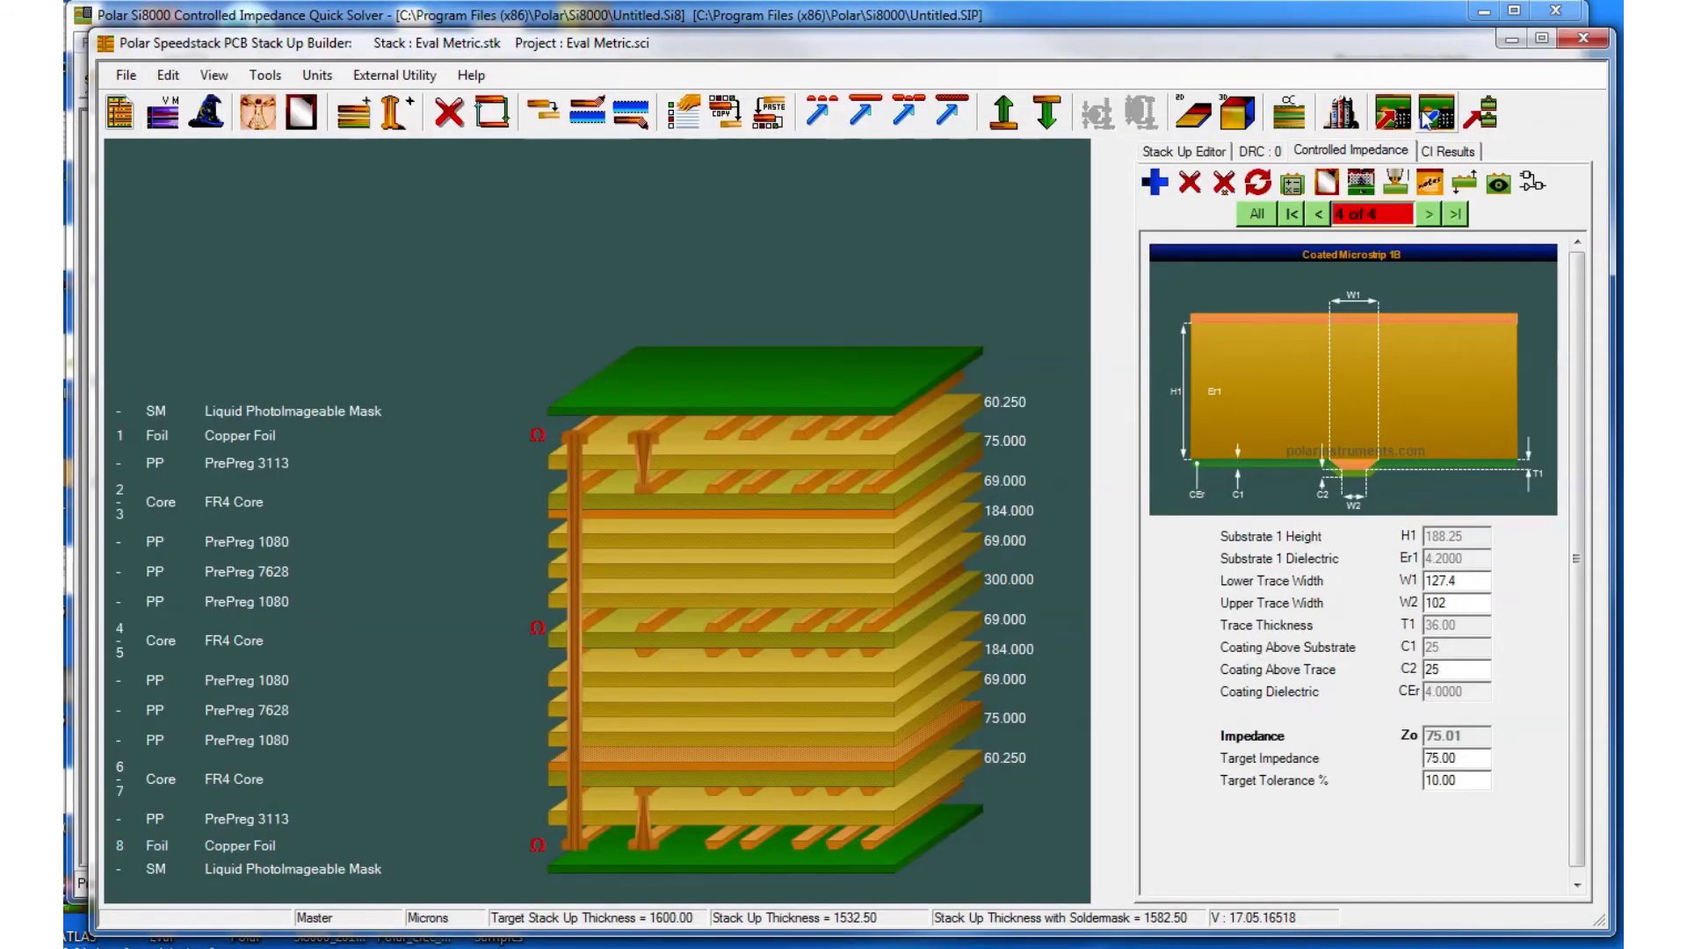
{"action": "left_click", "coordinate": [1255, 184]}
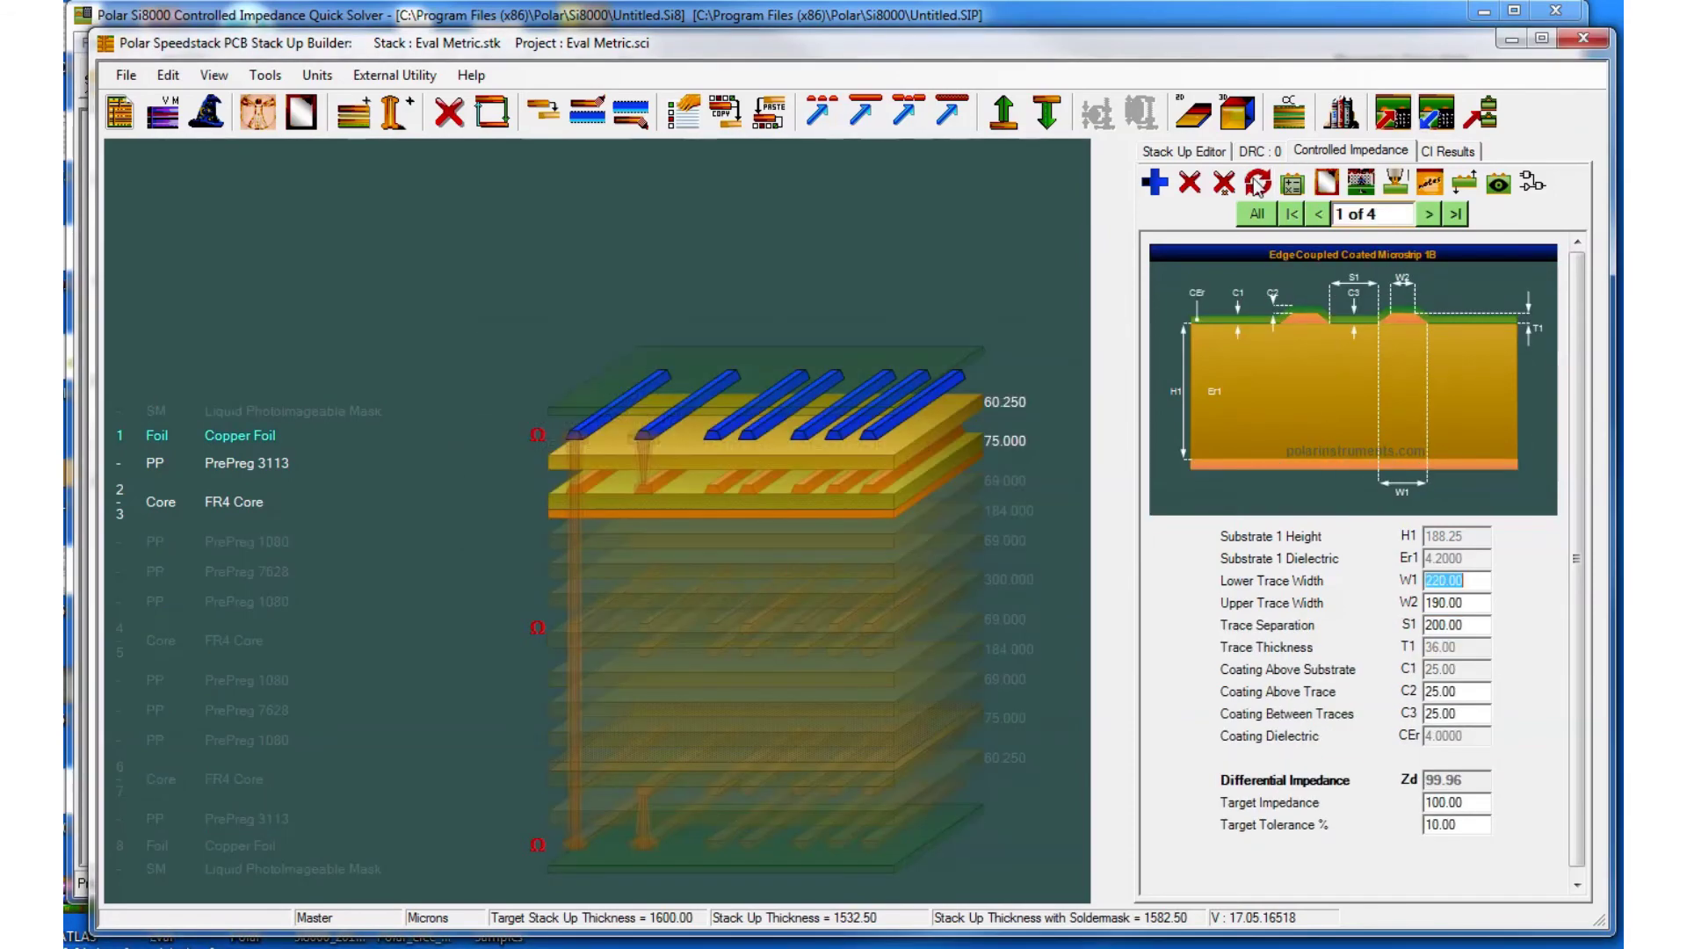
{"action": "left_click", "coordinate": [1445, 152]}
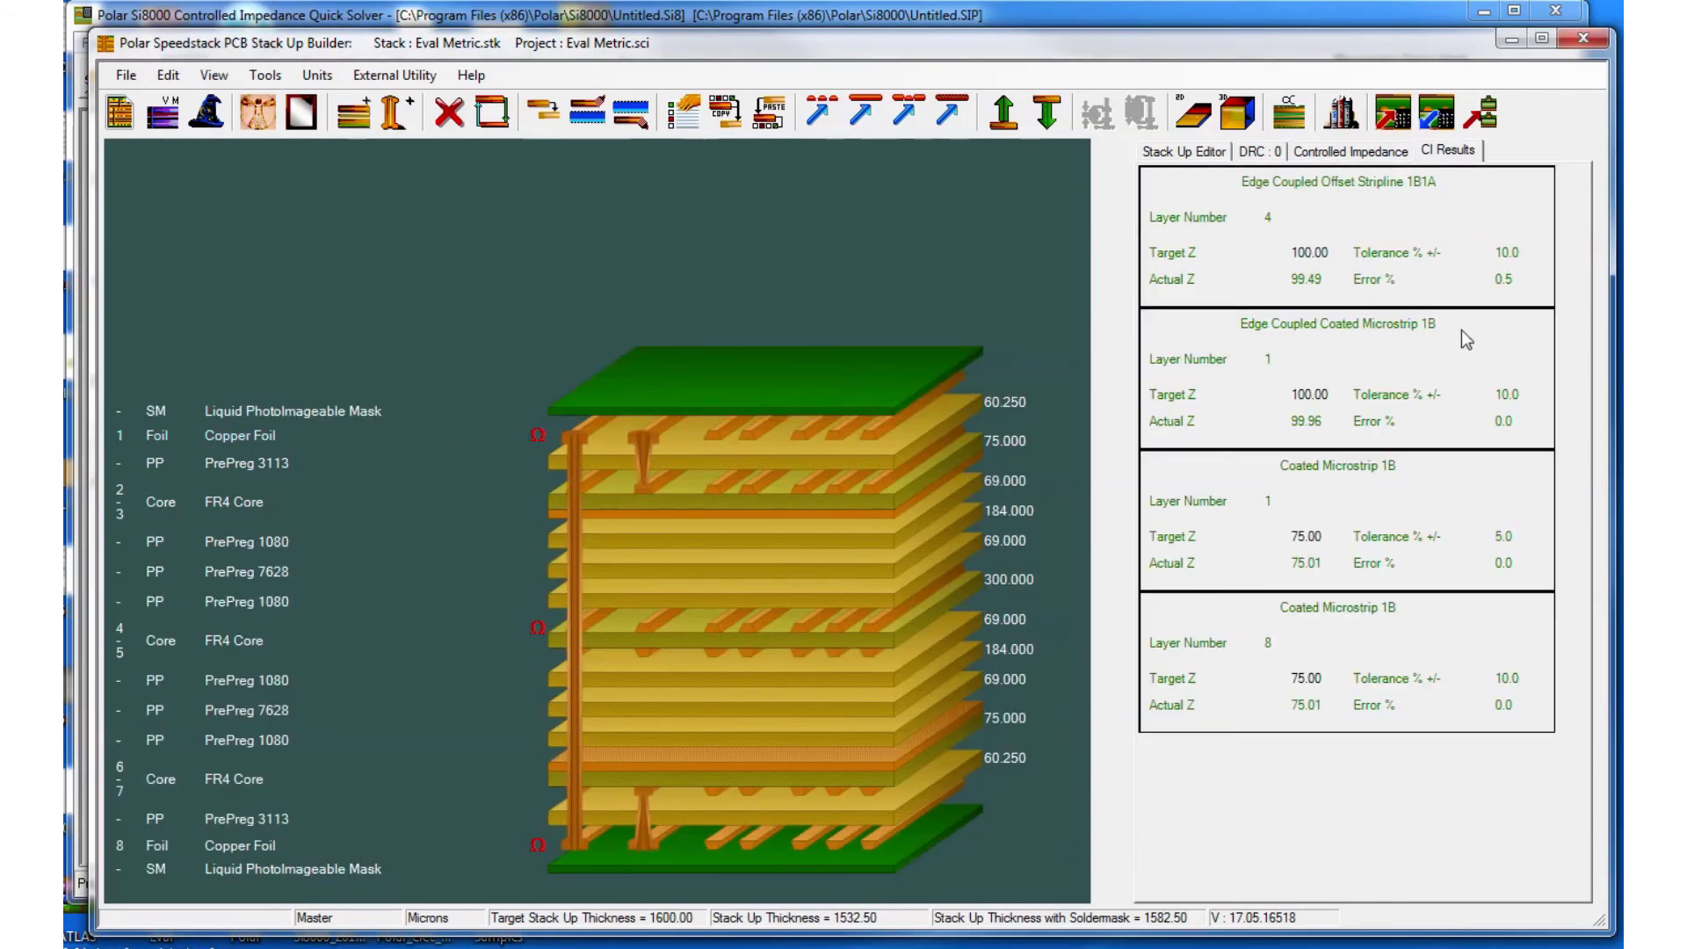